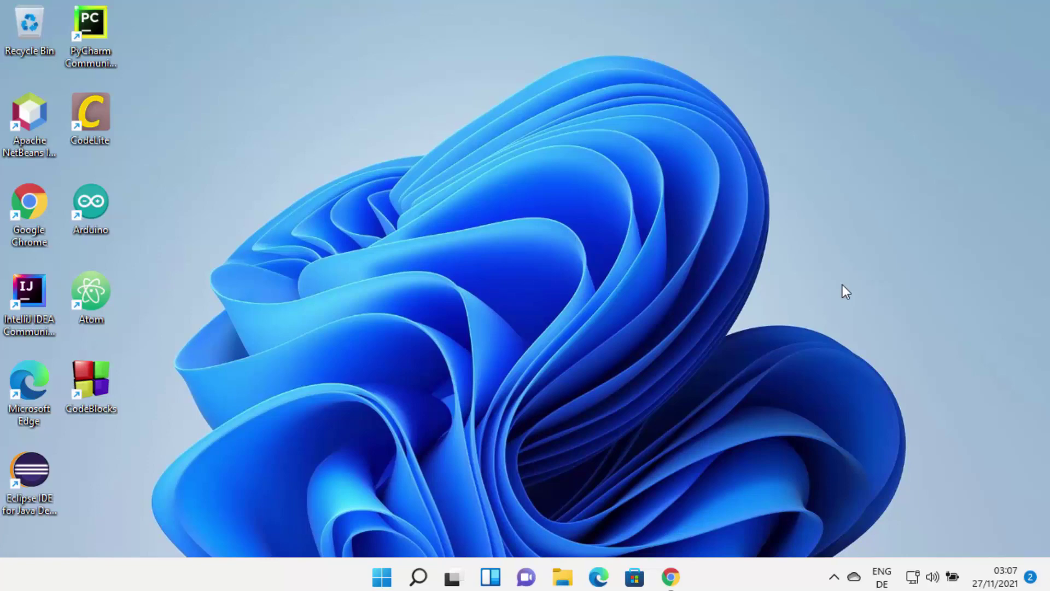
# Step: Restore the minimized Chrome window showing Google results for 'visual studio'
pyautogui.click(670, 576)
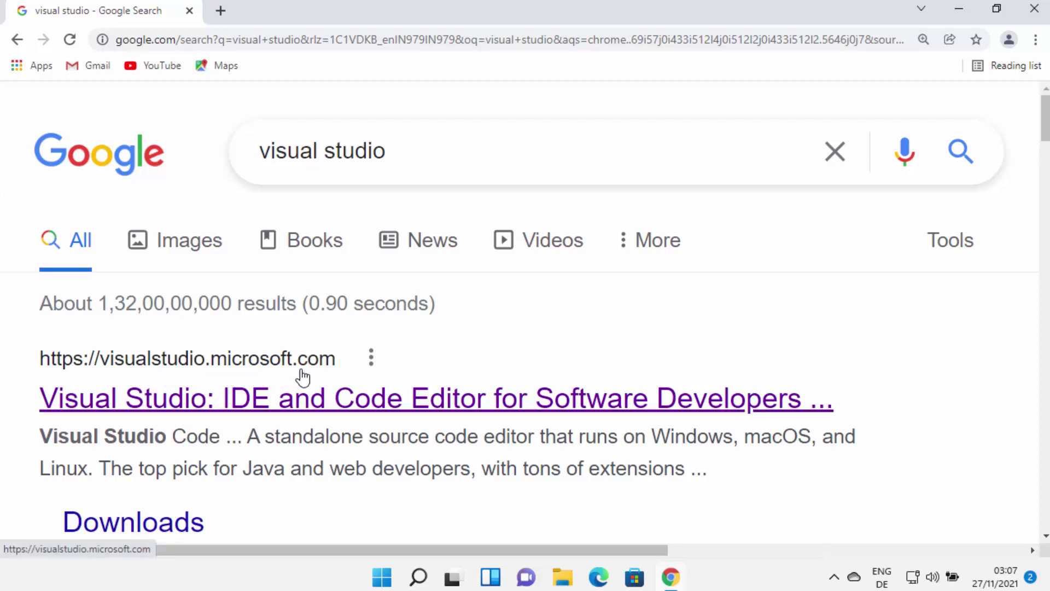
# Step: Open visualstudio.microsoft.com from the results and scroll to 'Meet the Visual Studio family'
pyautogui.click(335, 405)
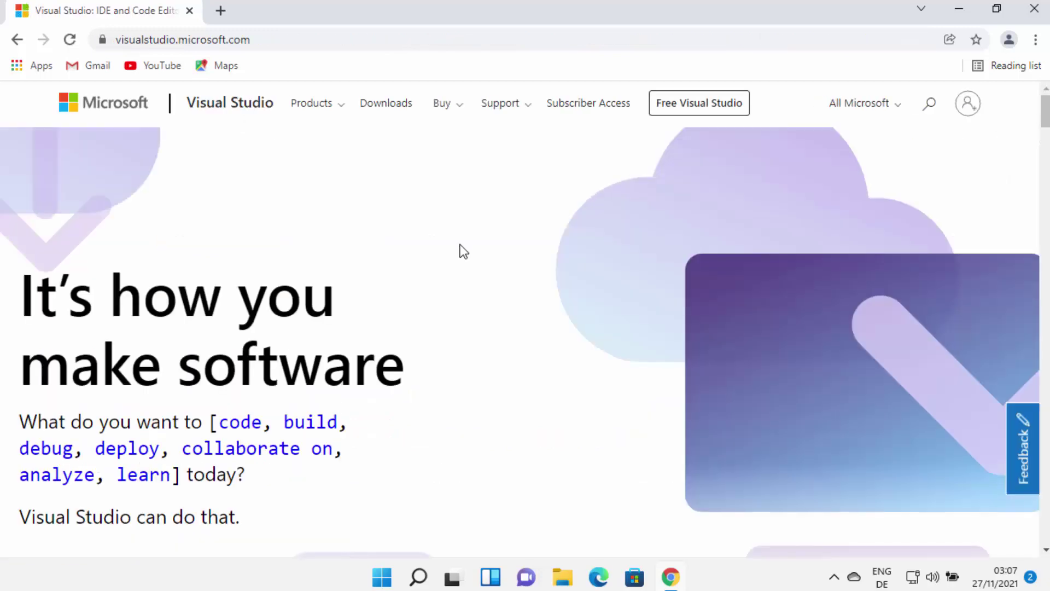
pyautogui.scroll(-9, 463, 252)
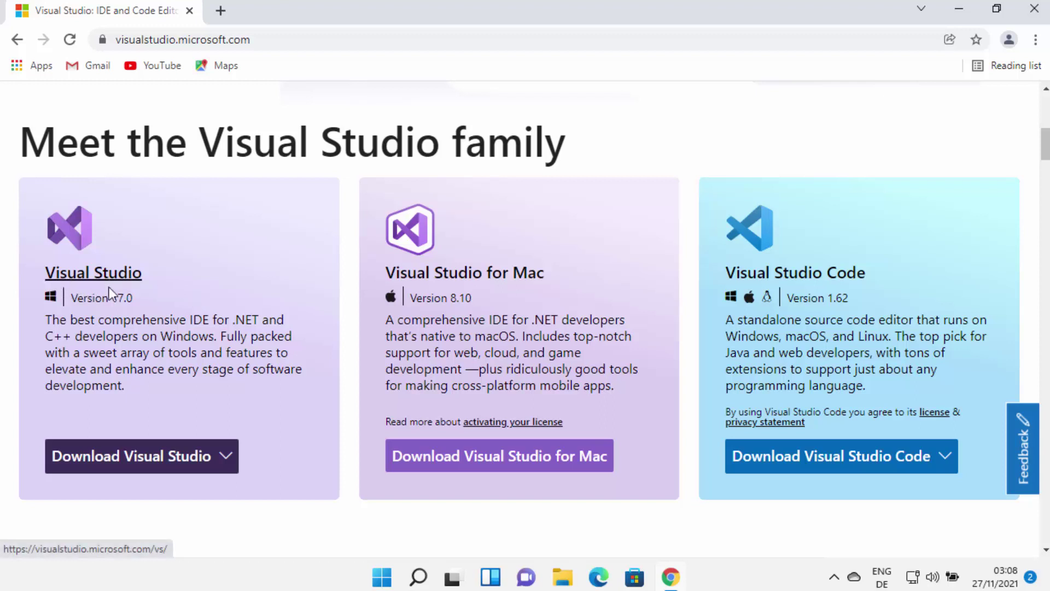
# Step: Choose Community 2022 from the Download Visual Studio dropdown to start the download
pyautogui.scroll(-1, 133, 417)
pyautogui.click(155, 383)
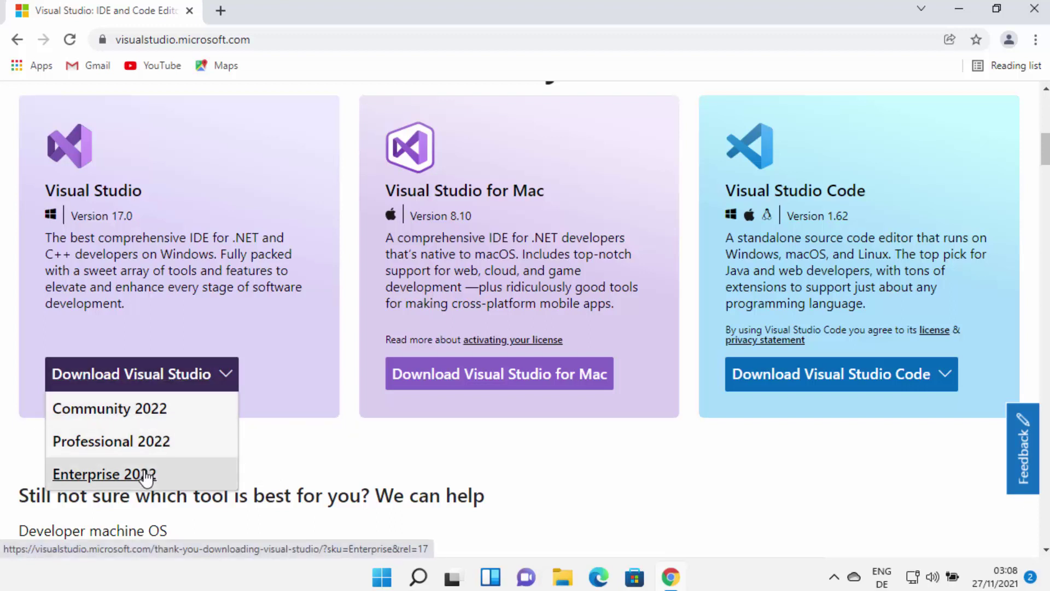
pyautogui.click(124, 413)
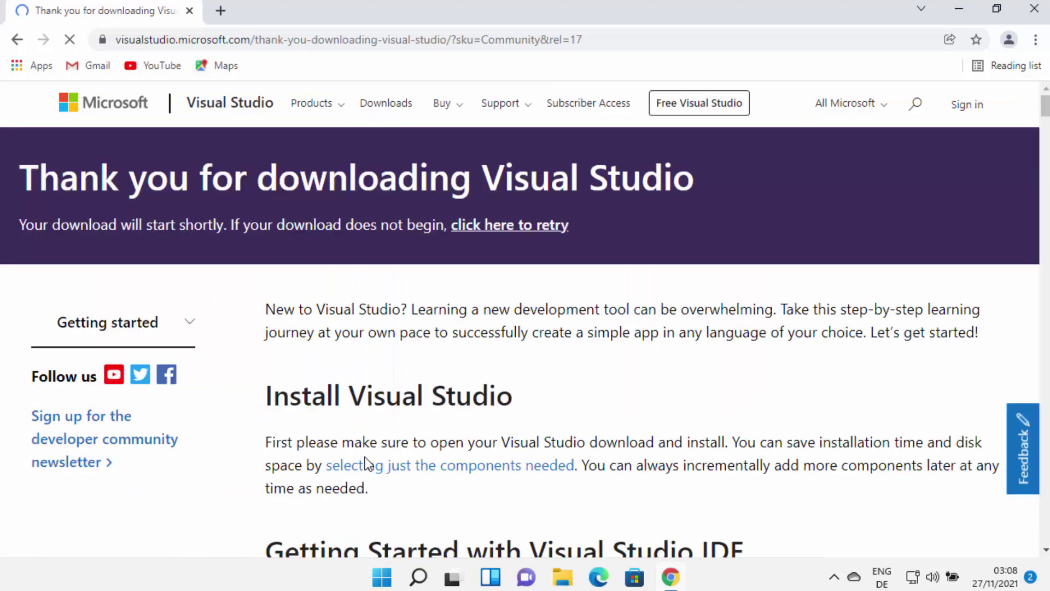
# Step: Scroll through the getting-started page while the vs_community installer finishes downloading
pyautogui.scroll(-2, 609, 390)
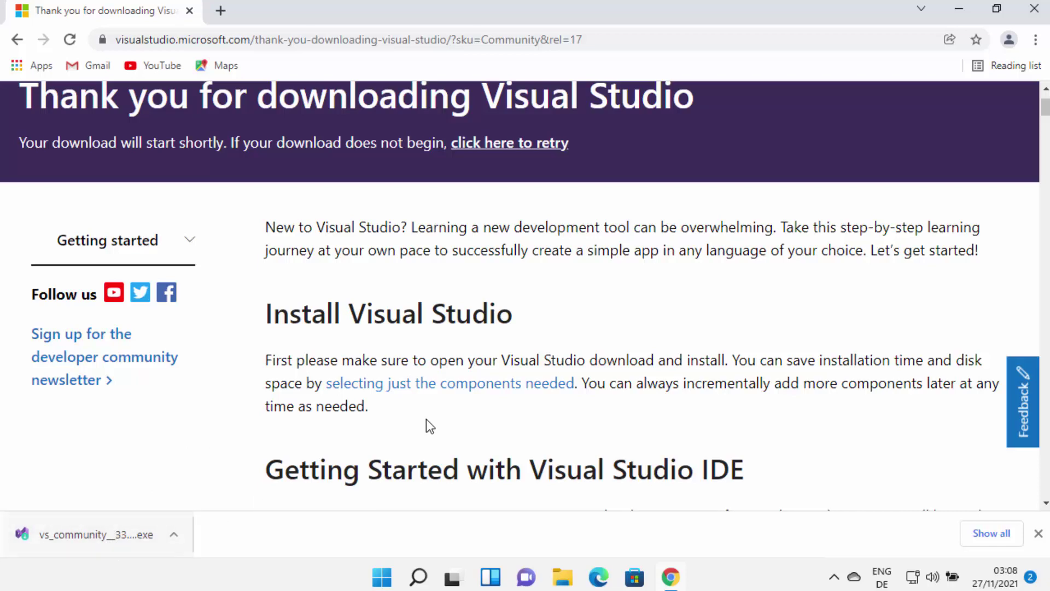
pyautogui.scroll(-7, 449, 410)
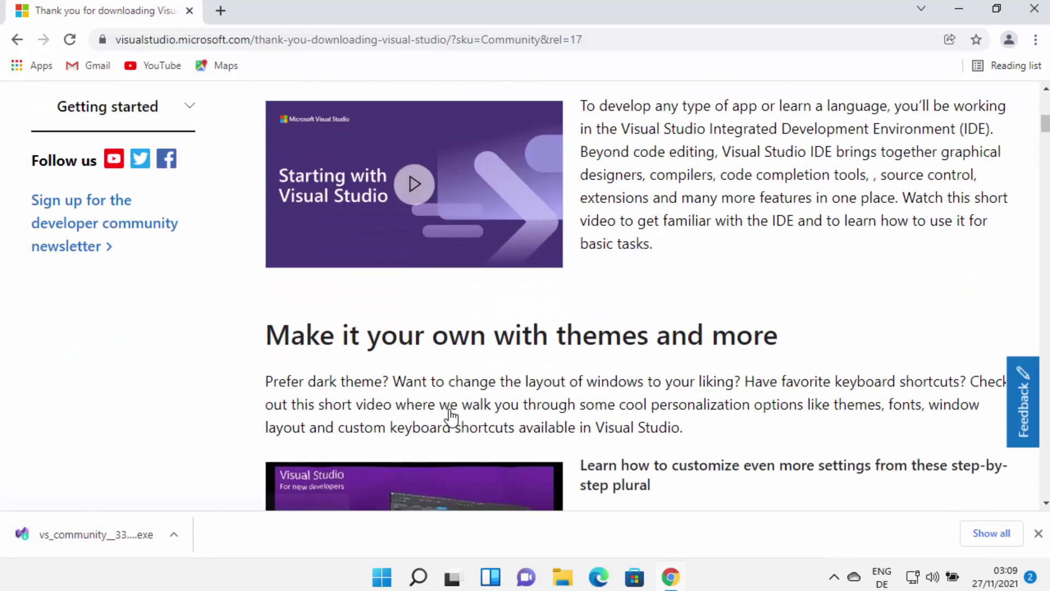
pyautogui.scroll(-12, 450, 413)
pyautogui.scroll(-15, 451, 410)
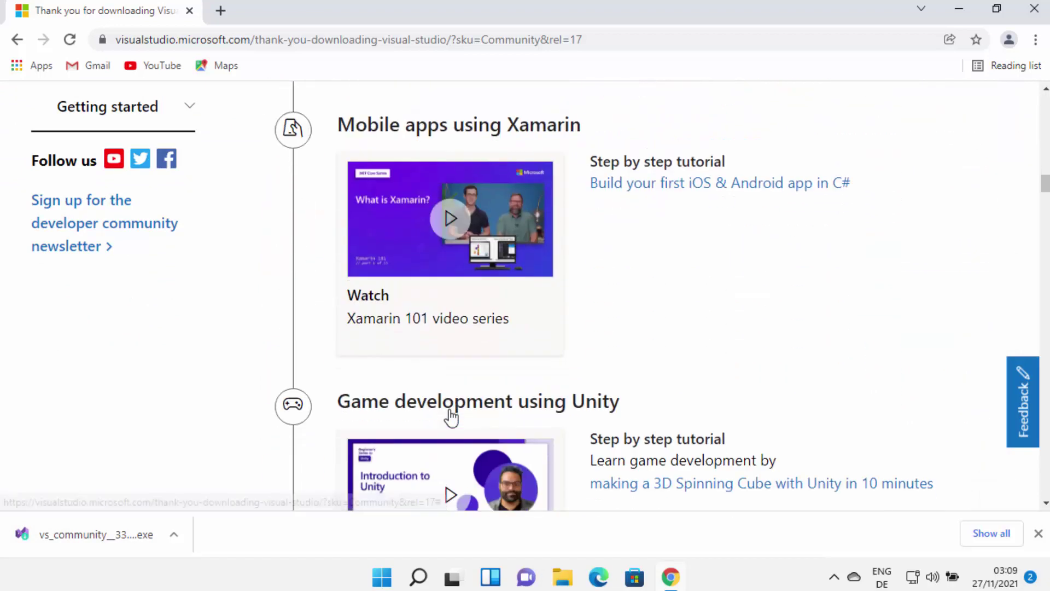
pyautogui.scroll(-5, 450, 412)
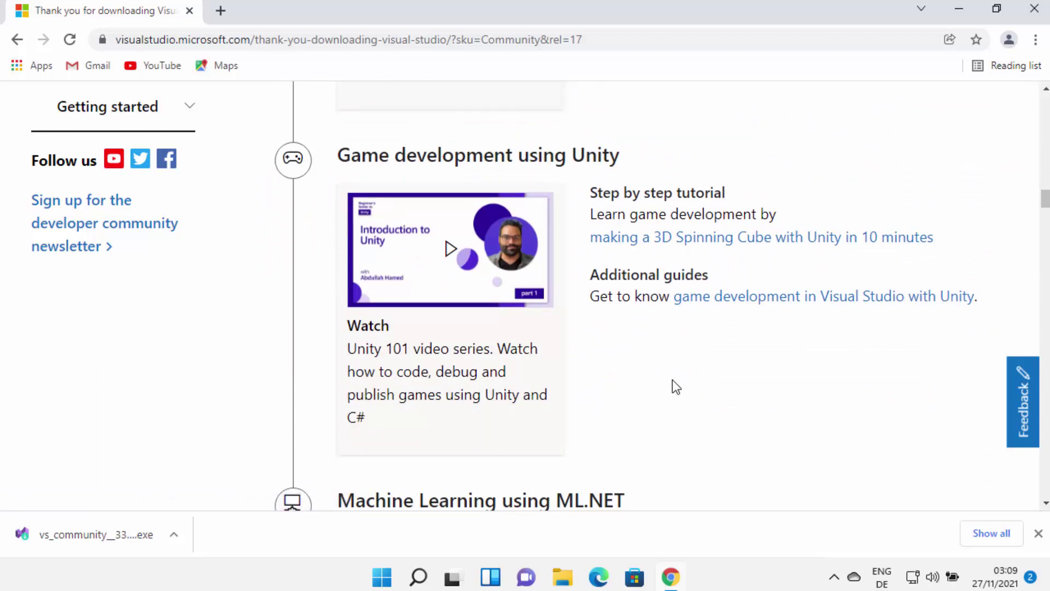
# Step: Run the downloaded vs_community installer and approve it in User Account Control
pyautogui.click(115, 533)
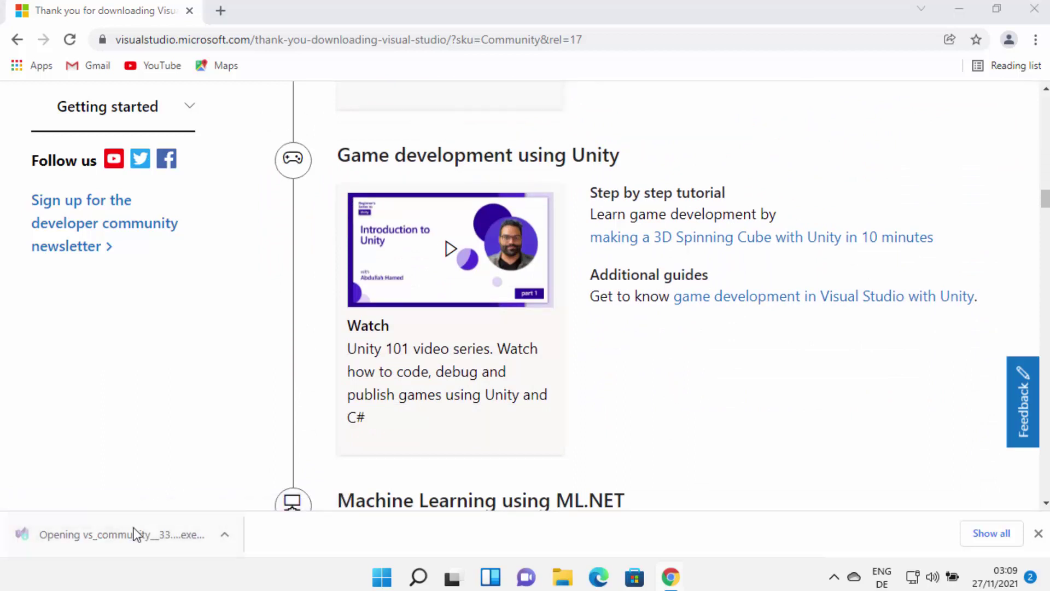
pyautogui.click(957, 11)
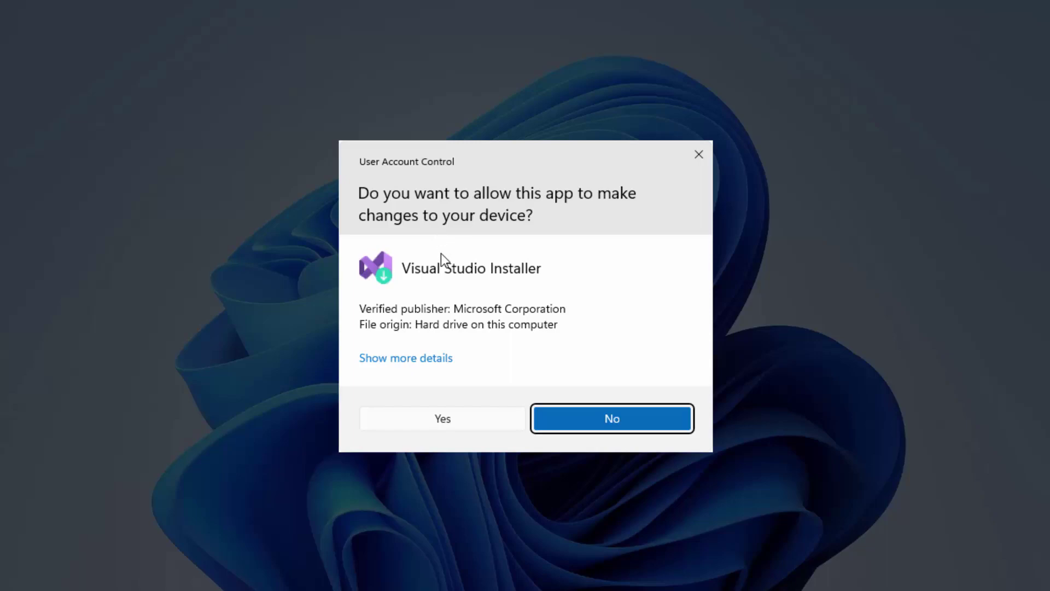
pyautogui.click(449, 419)
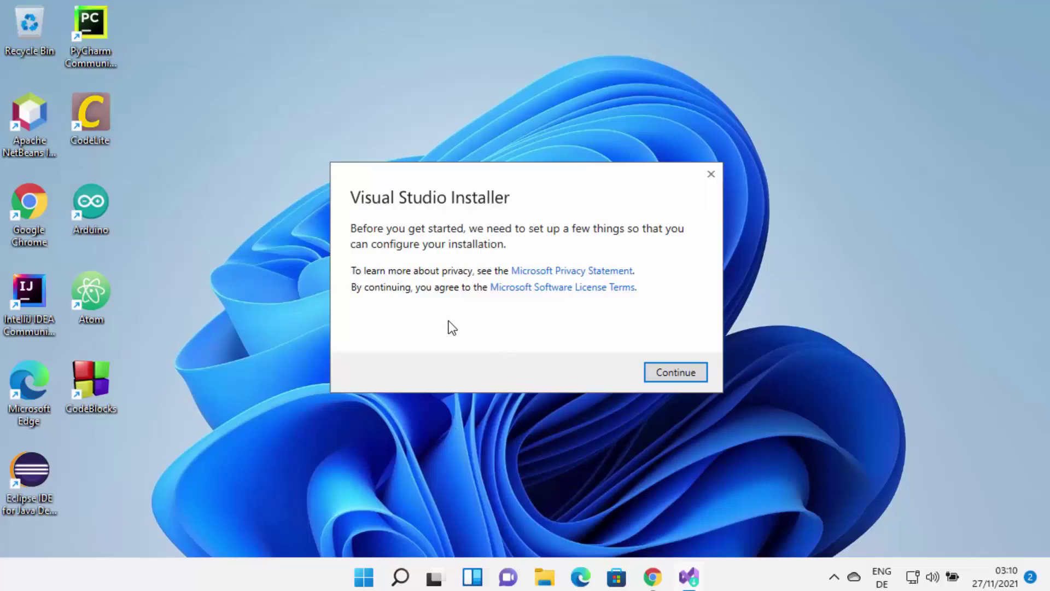
# Step: Accept the privacy statement and license terms and continue to the workloads screen
pyautogui.click(658, 374)
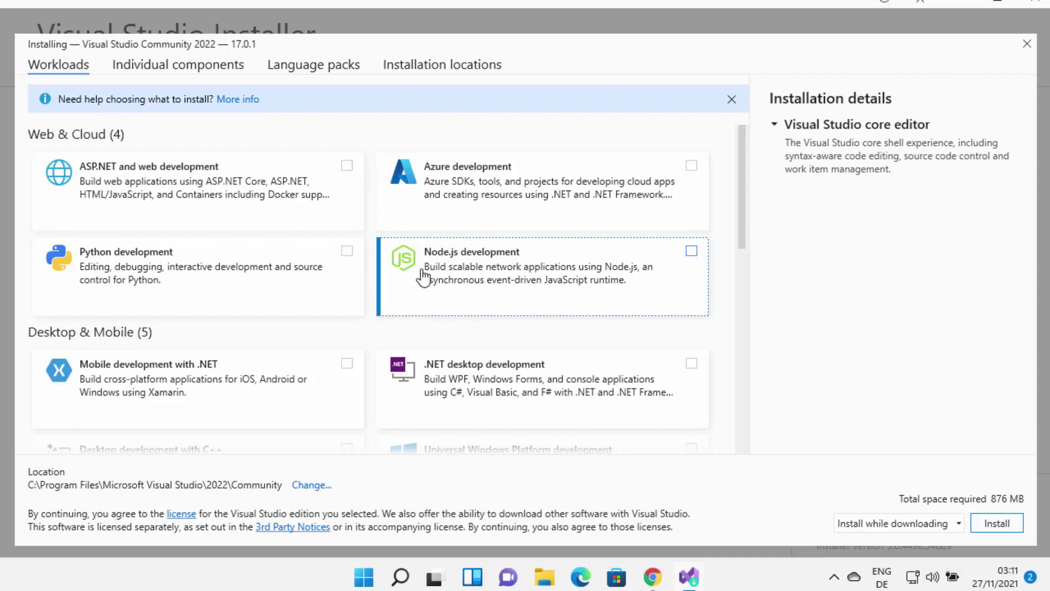
pyautogui.scroll(-1, 346, 268)
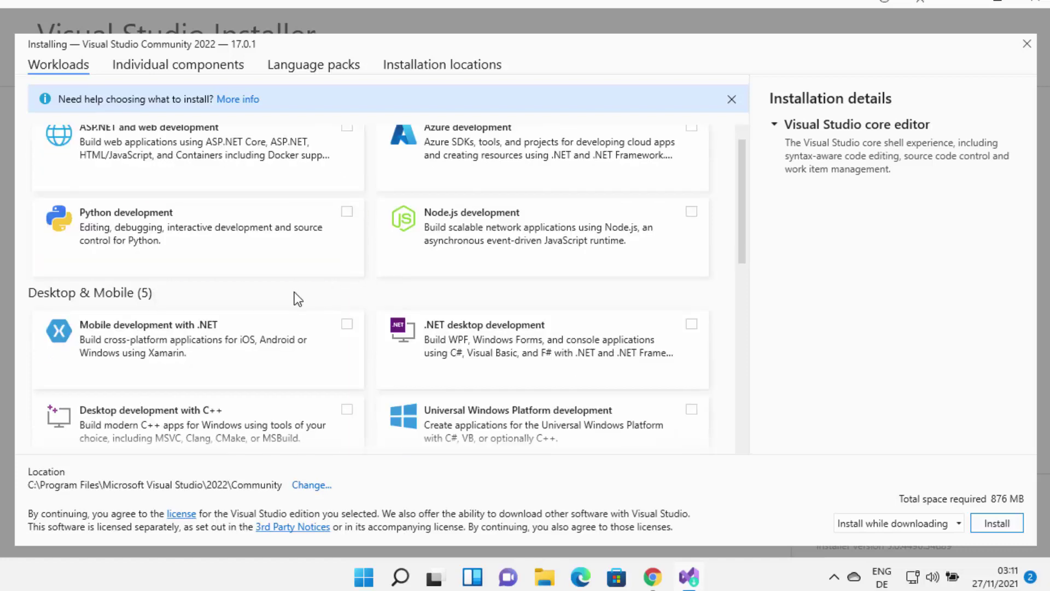
pyautogui.scroll(-3, 380, 325)
pyautogui.scroll(-2, 380, 326)
pyautogui.scroll(-3, 385, 327)
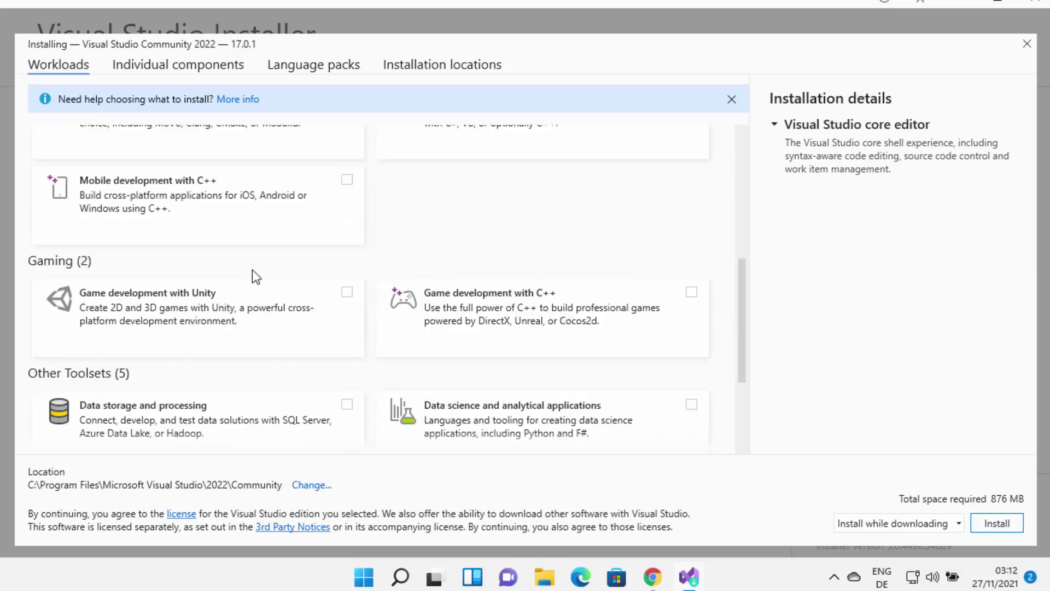
pyautogui.scroll(-1, 252, 270)
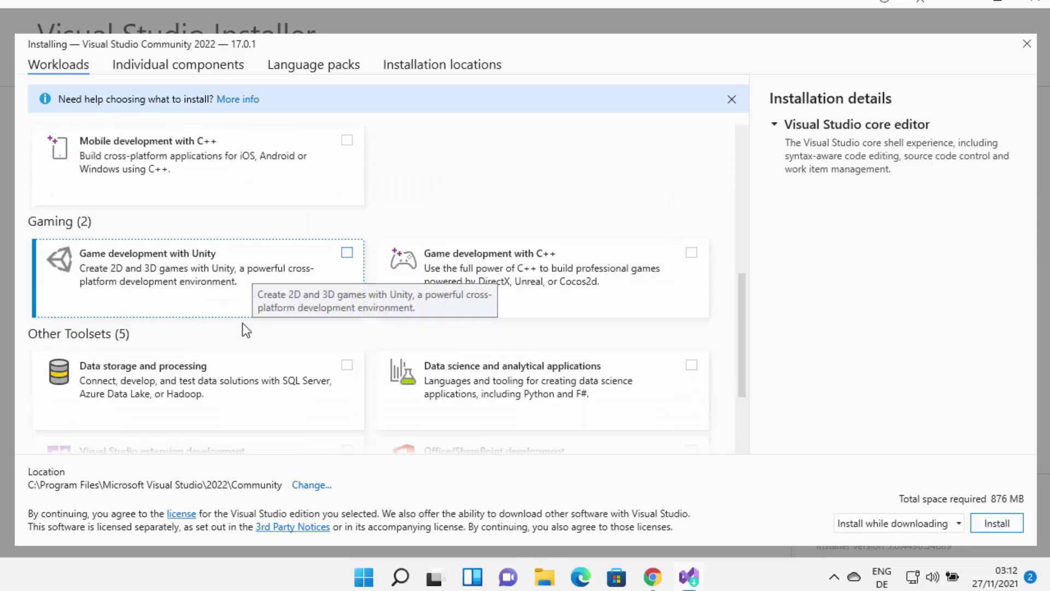
pyautogui.scroll(-2, 293, 347)
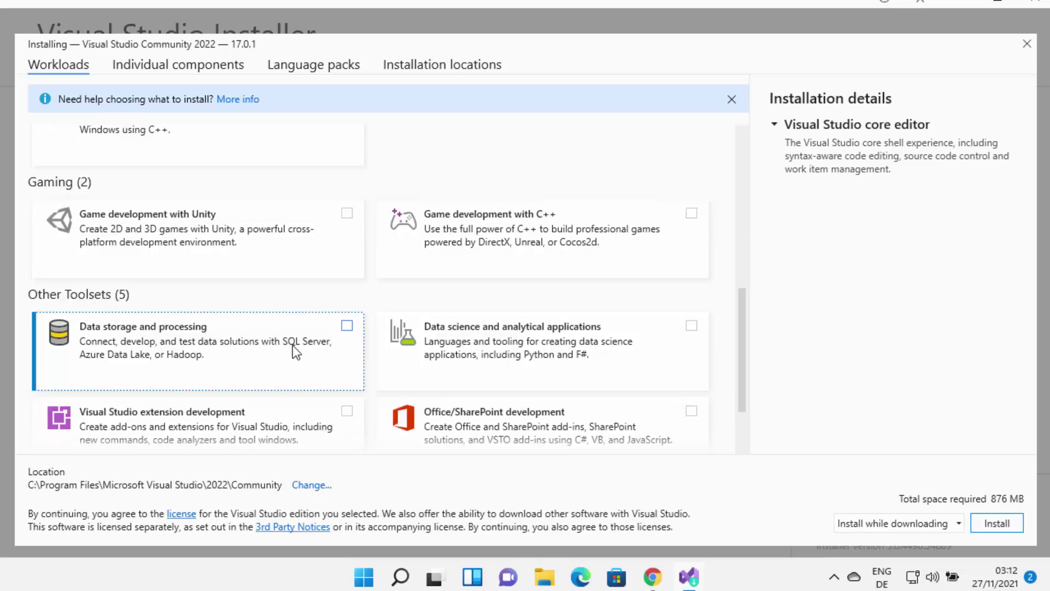
pyautogui.scroll(-2, 293, 350)
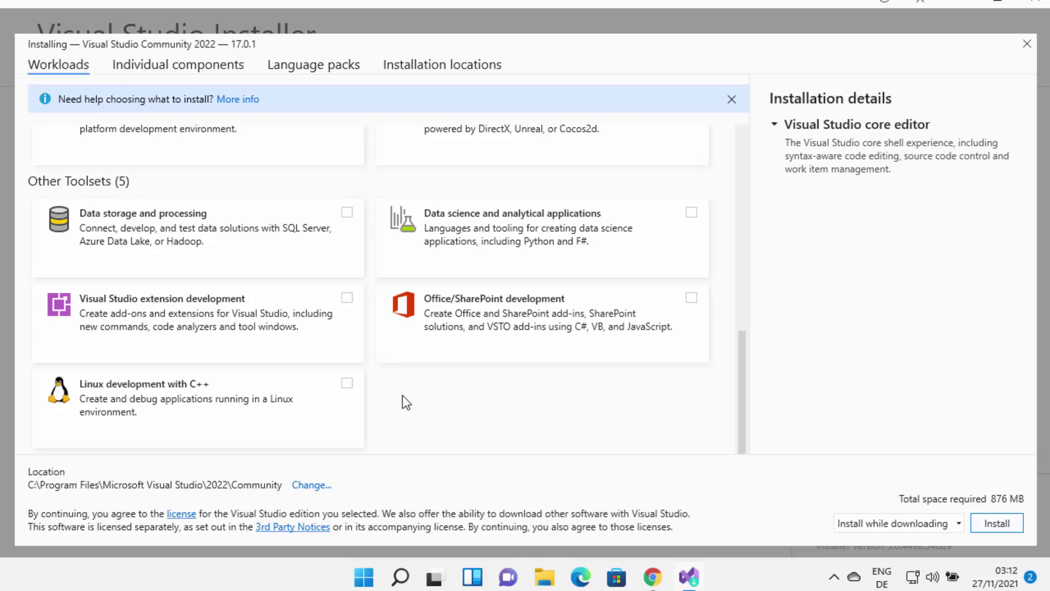
pyautogui.scroll(9, 406, 403)
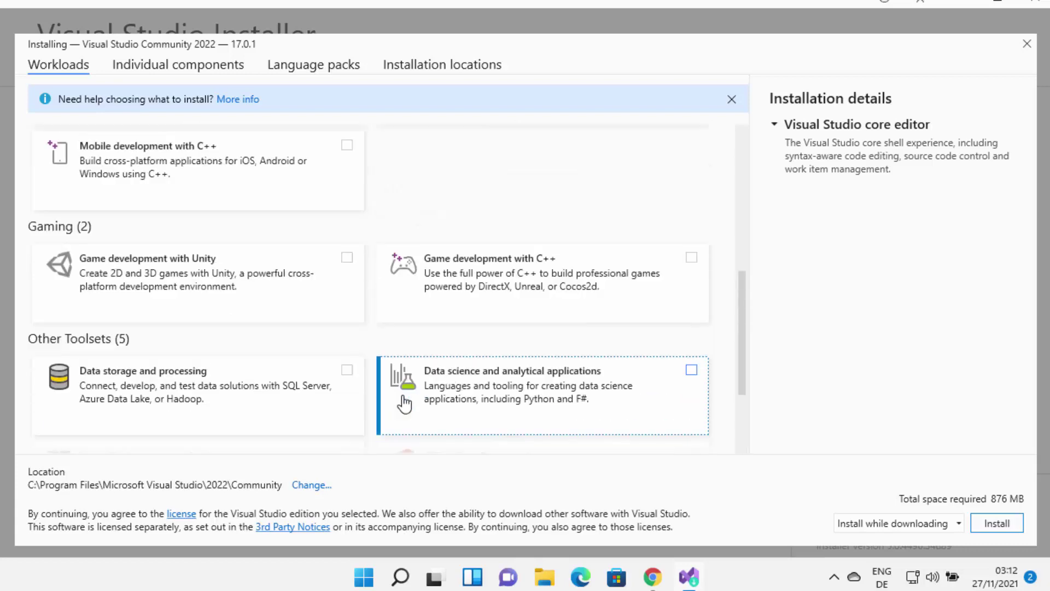
pyautogui.scroll(2, 406, 402)
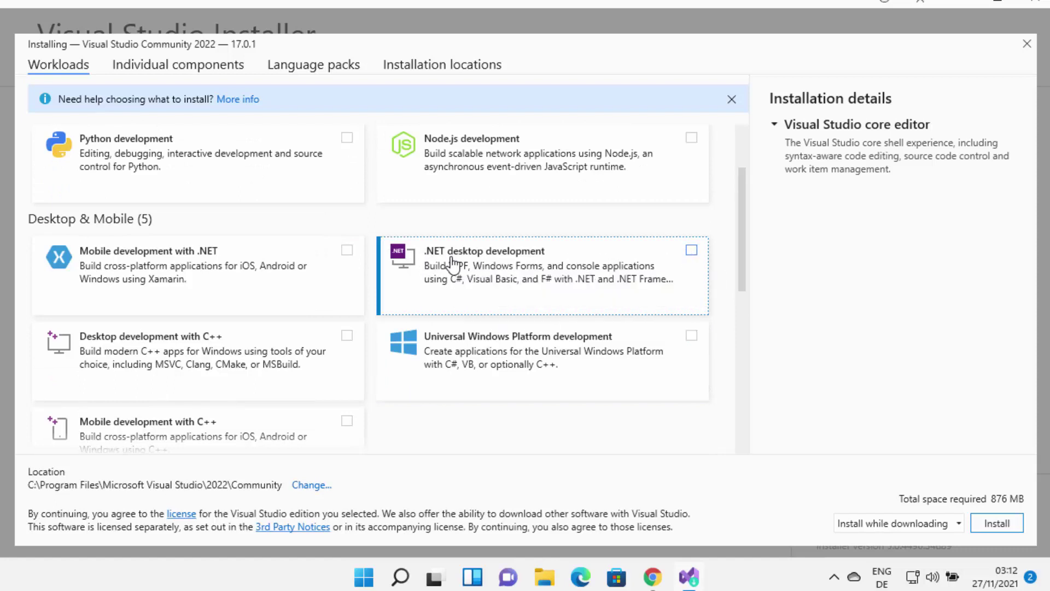
# Step: Tick only .NET desktop development, leaving Python and Node.js unticked, for 6.13 GB total
pyautogui.click(691, 252)
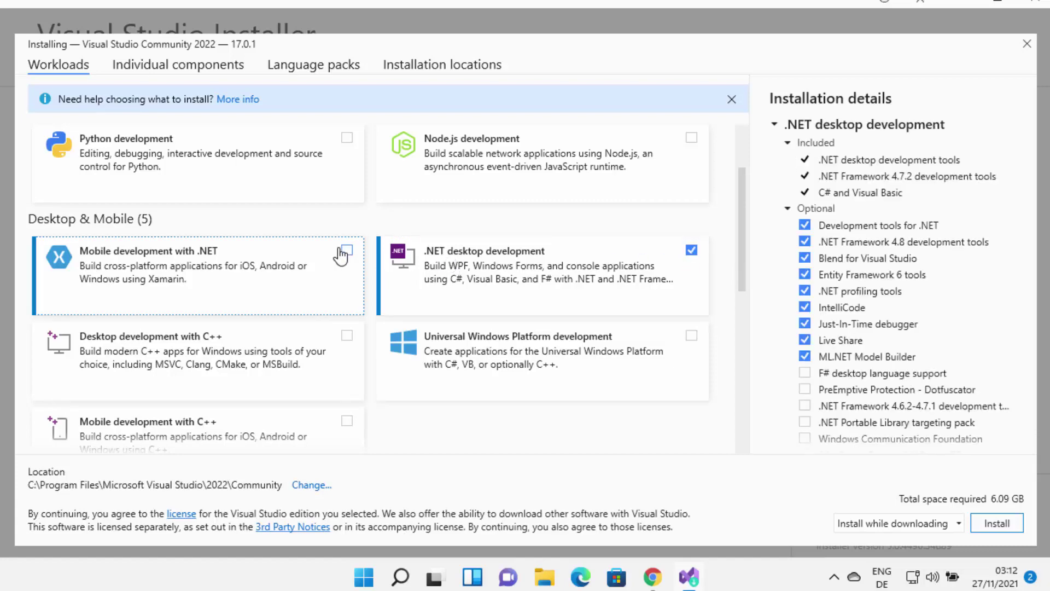
pyautogui.scroll(1, 343, 255)
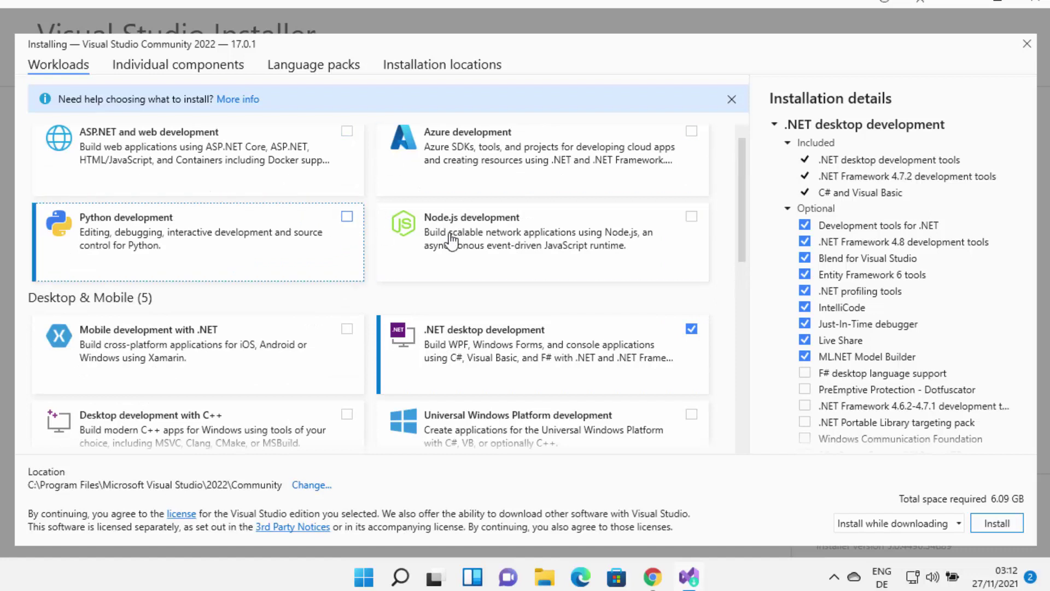
pyautogui.click(347, 217)
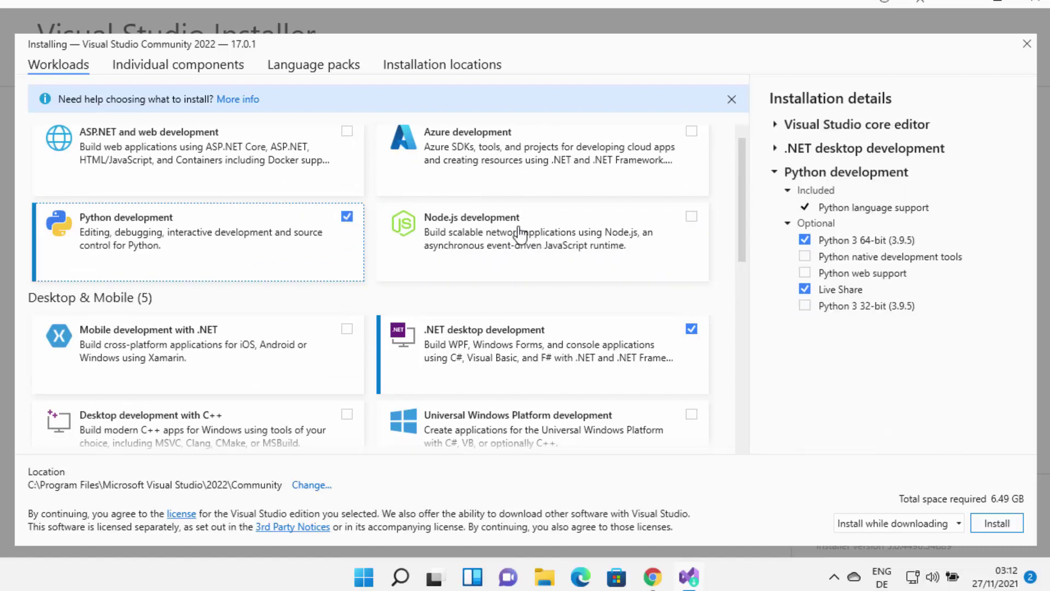
pyautogui.click(690, 217)
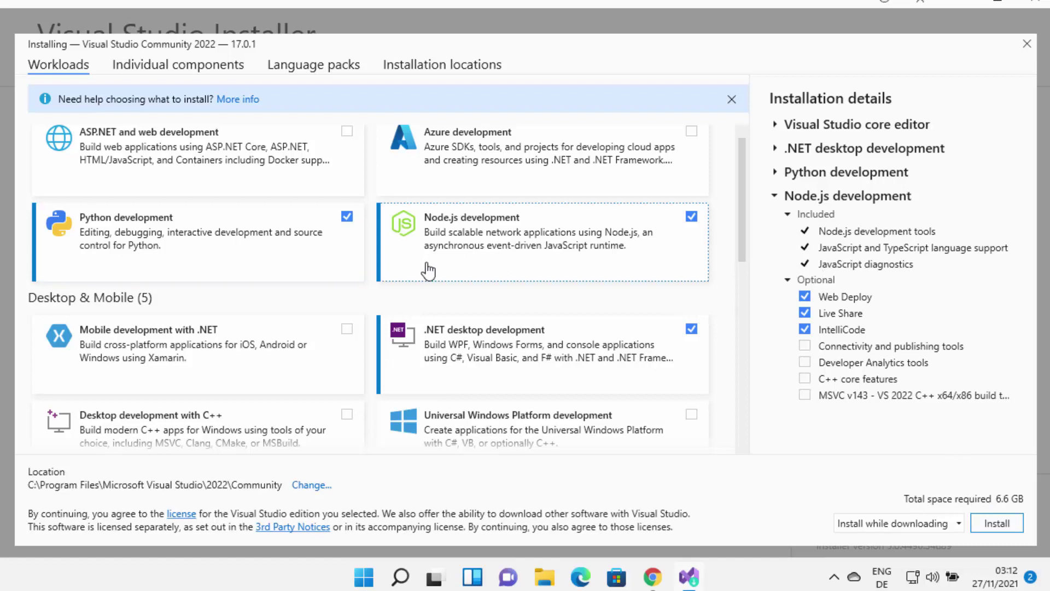
pyautogui.click(350, 219)
pyautogui.click(692, 217)
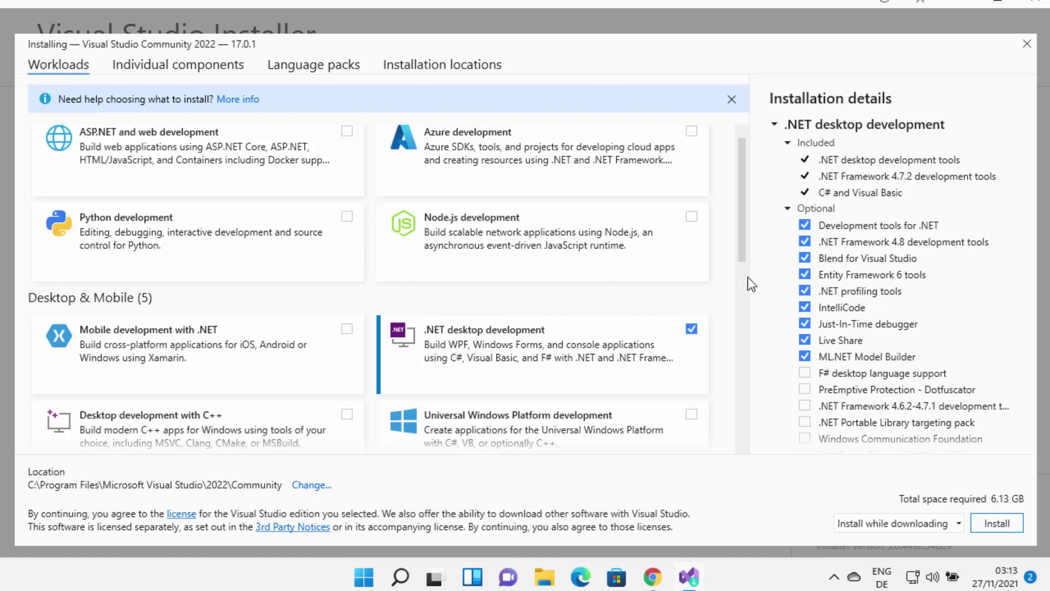
pyautogui.click(435, 343)
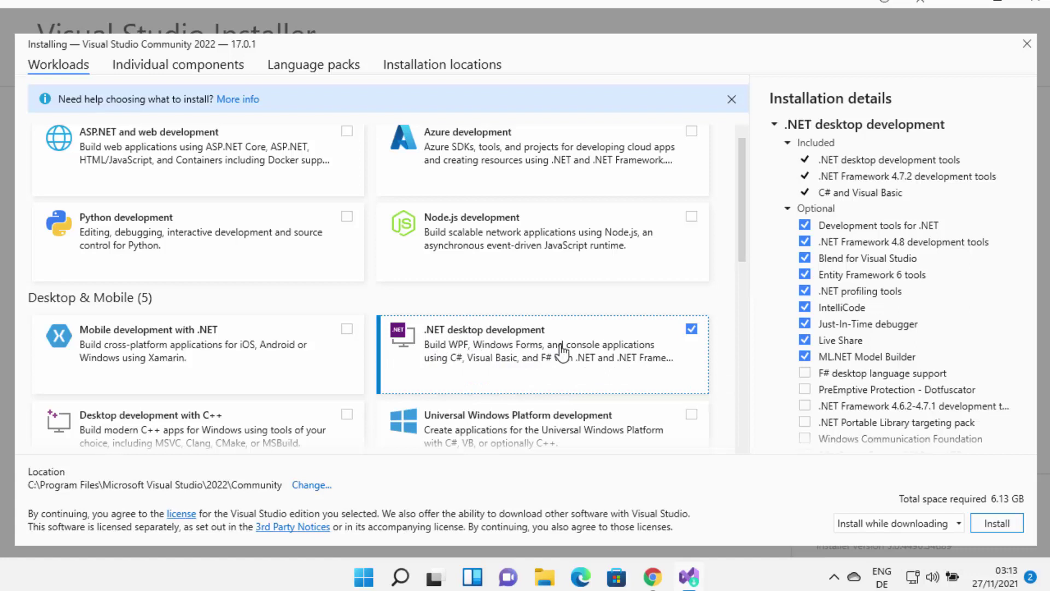
# Step: Install Visual Studio Community 2022 17.0.1 with the selected workload and wait for completion
pyautogui.click(987, 522)
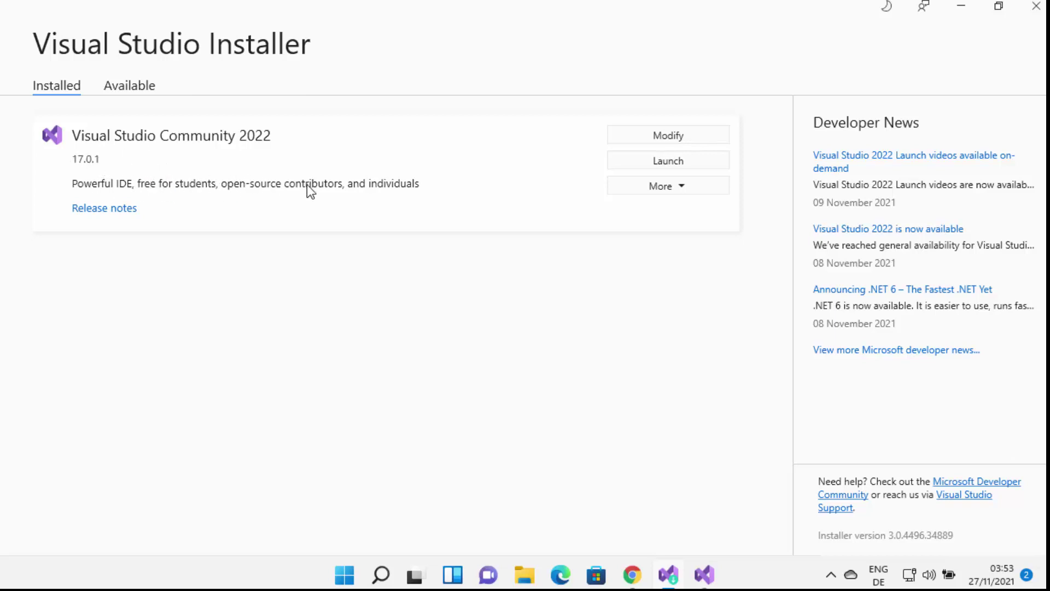
pyautogui.click(129, 87)
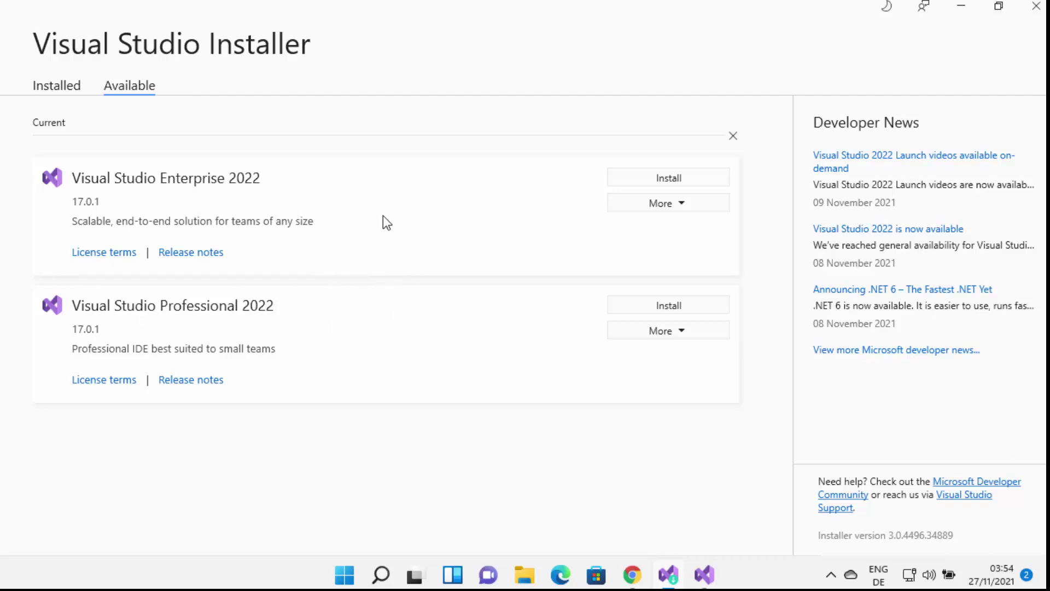
pyautogui.click(68, 89)
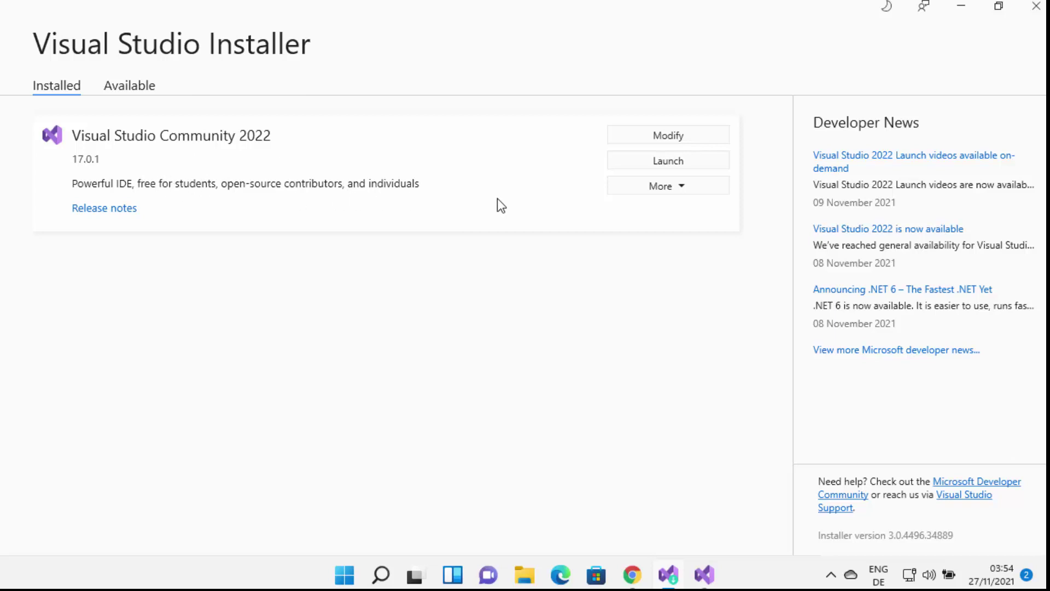
# Step: Launch Visual Studio 2022 and sign in with the Microsoft account's e-mail and password
pyautogui.click(645, 166)
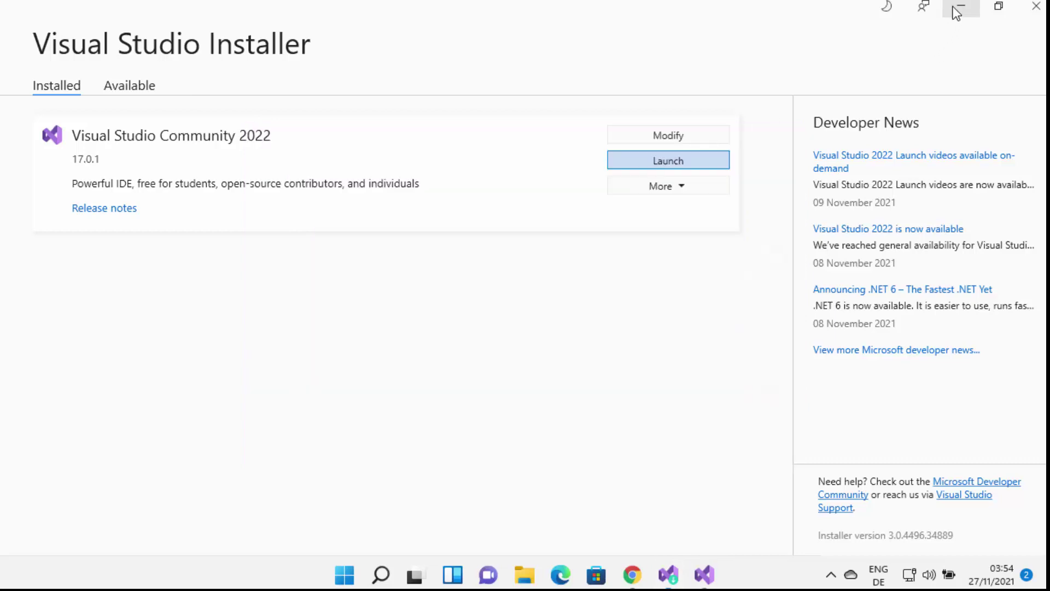
pyautogui.click(958, 8)
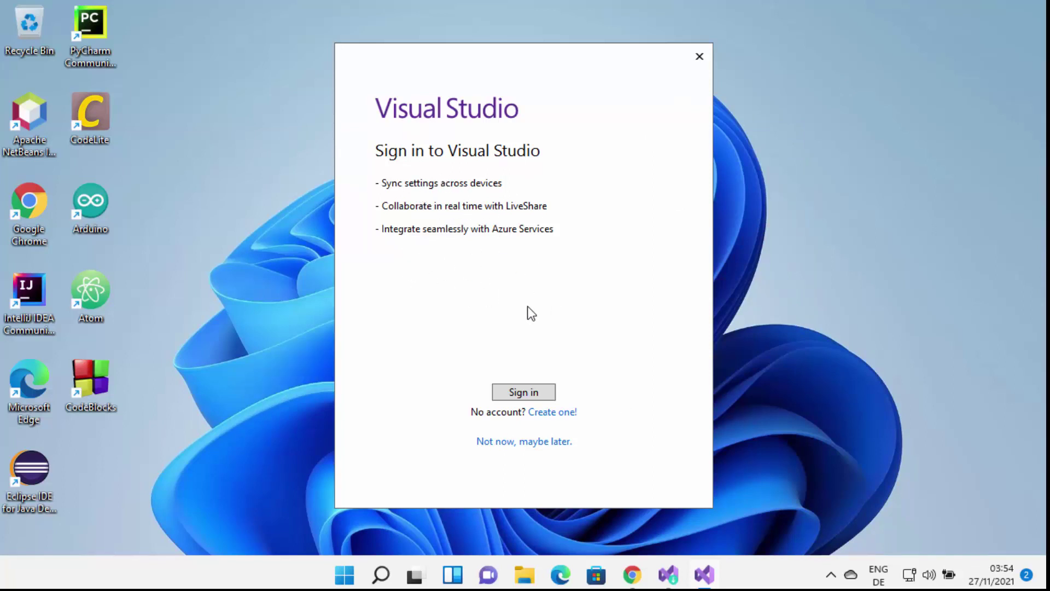
pyautogui.click(523, 394)
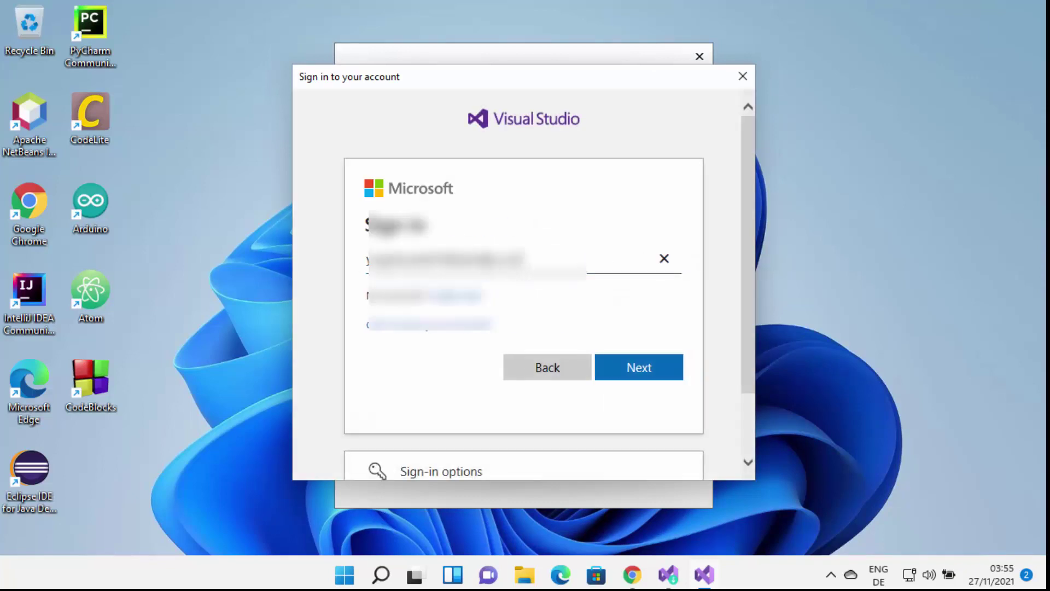
pyautogui.click(632, 374)
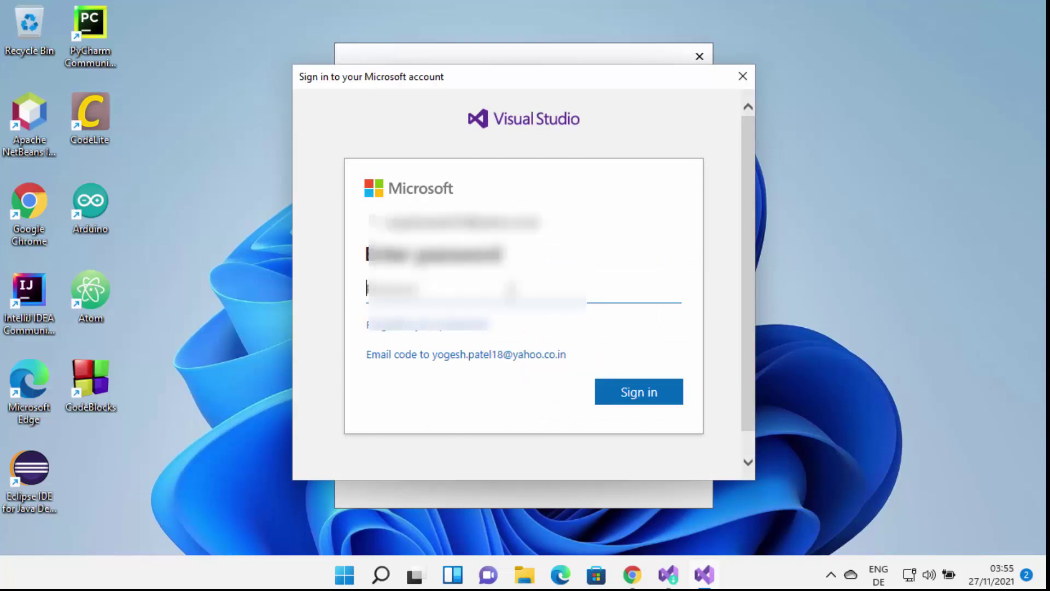
pyautogui.hotkey('ctrl', 'v')
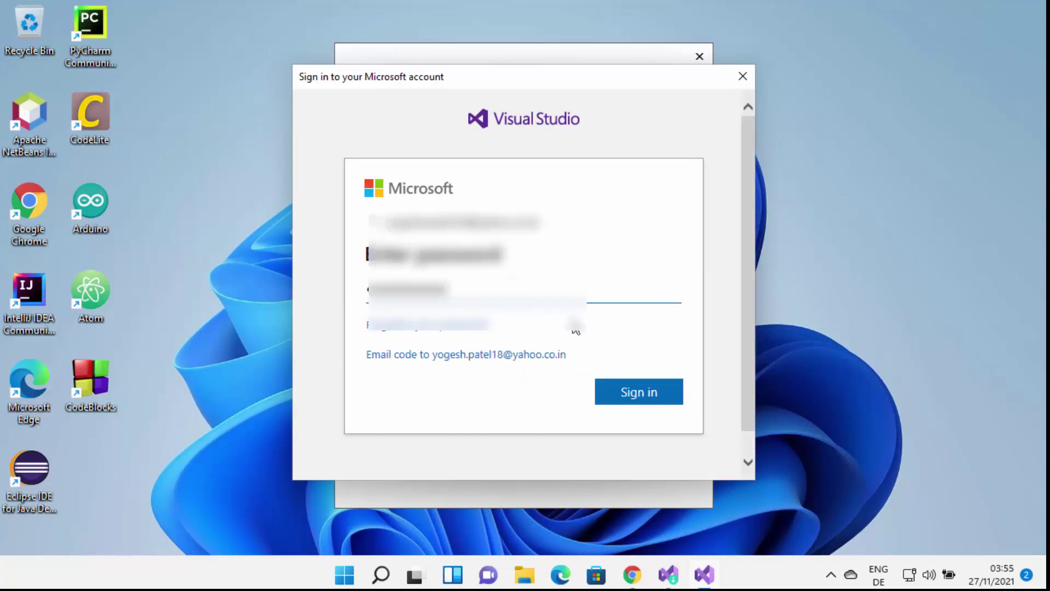
pyautogui.click(628, 393)
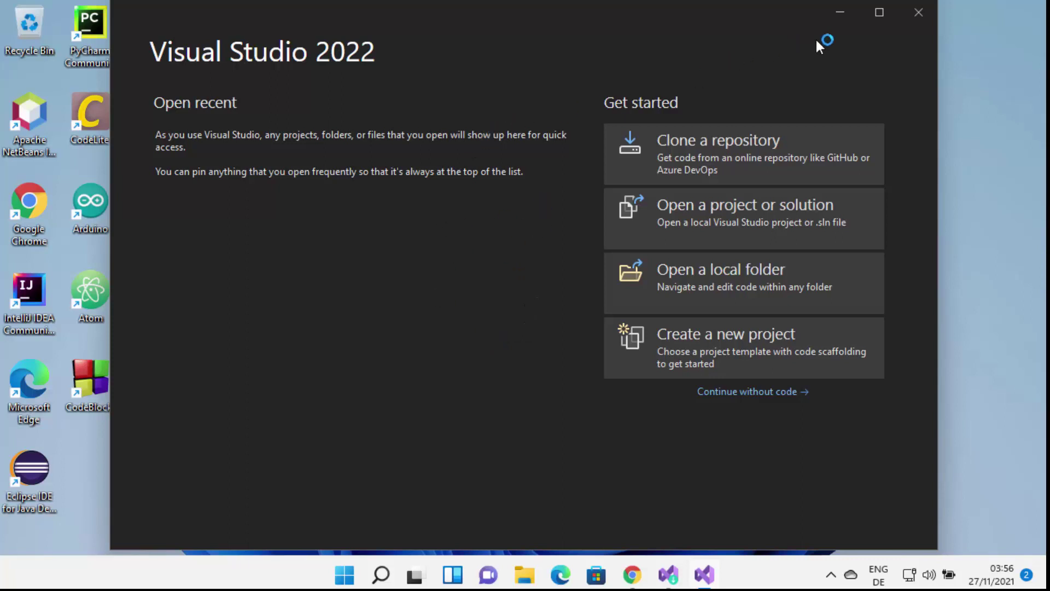
# Step: Maximize the start window and choose 'Continue without code' to reach an empty IDE
pyautogui.click(875, 16)
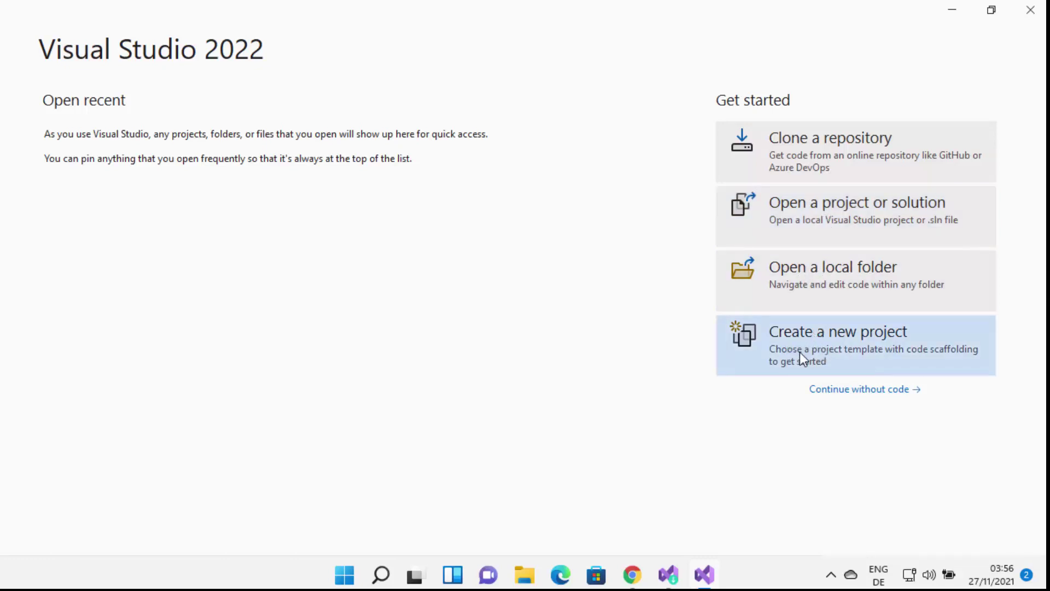
pyautogui.click(835, 391)
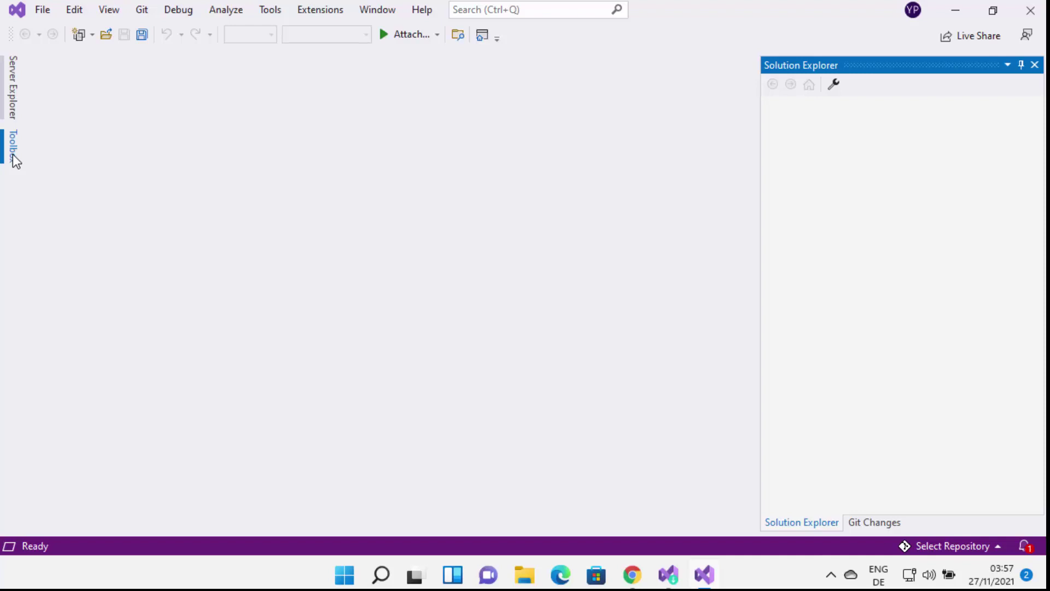
# Step: Start a new project from File > New > Project using the C# Console App template, then proceed to configuration
pyautogui.click(43, 11)
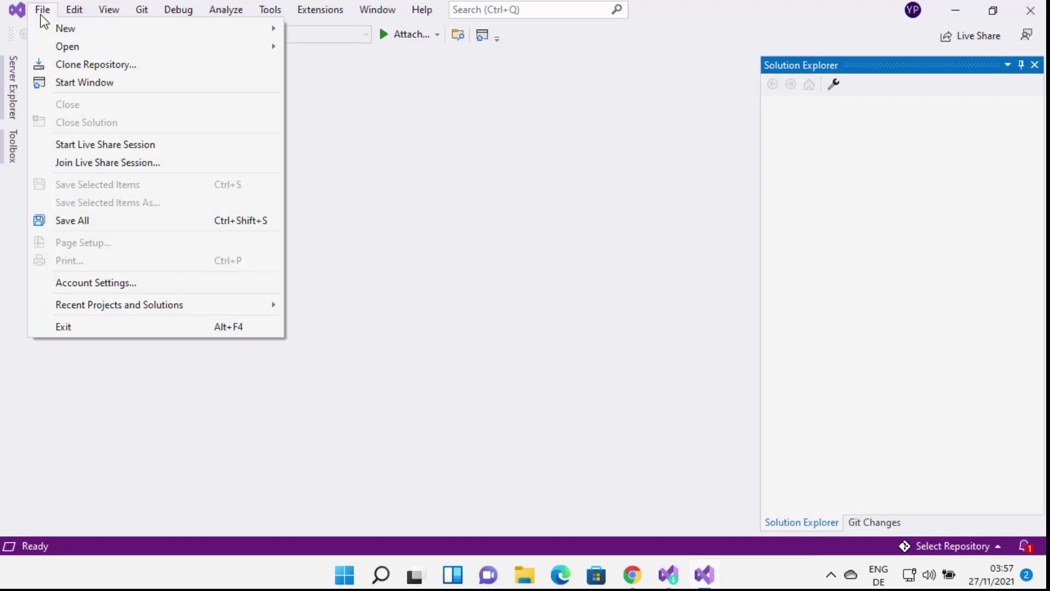
pyautogui.moveTo(49, 26)
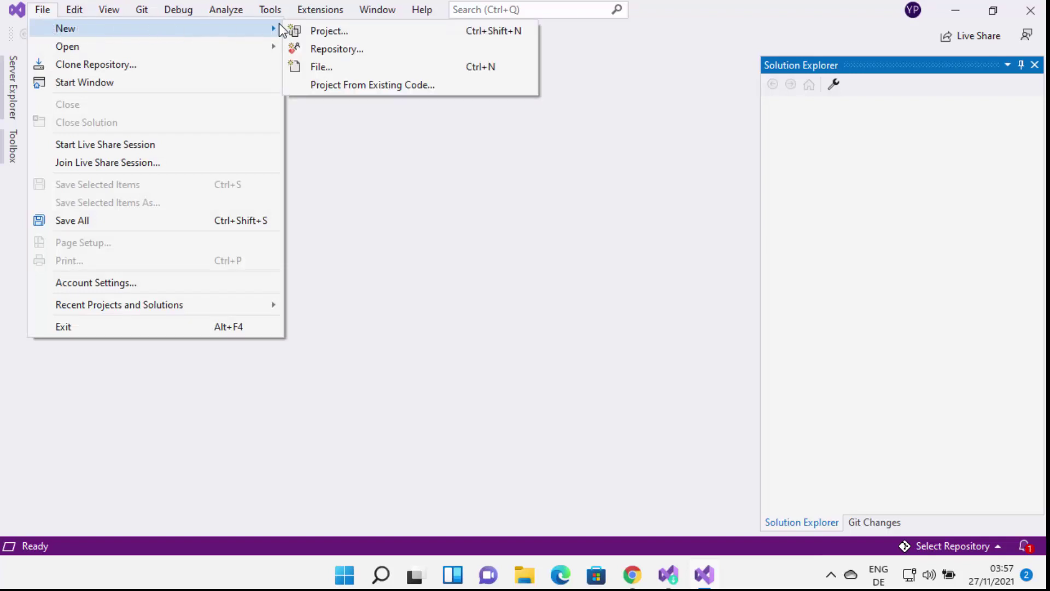
pyautogui.click(324, 29)
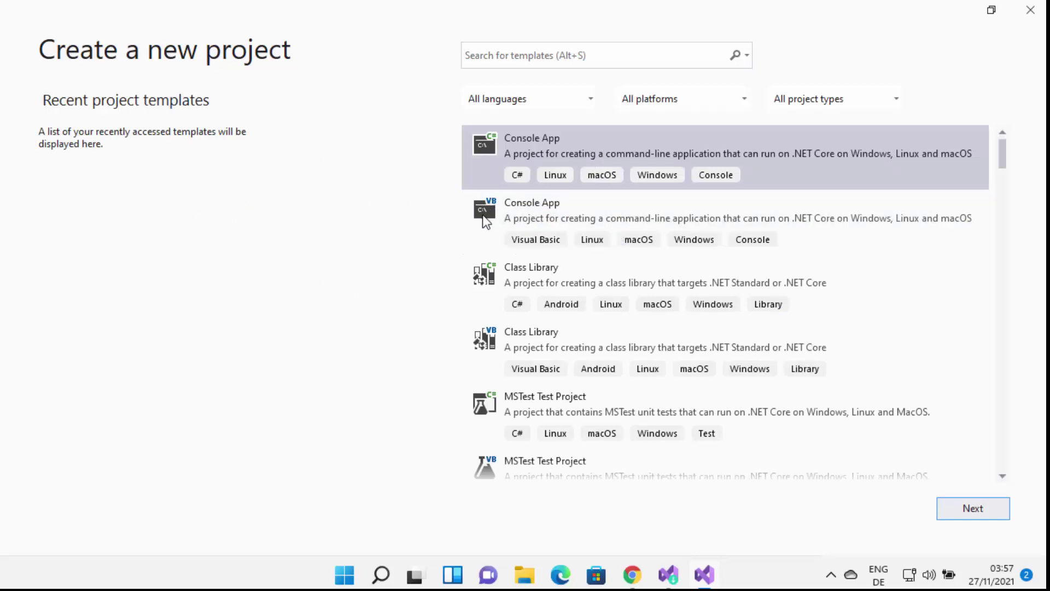
pyautogui.scroll(-3, 574, 292)
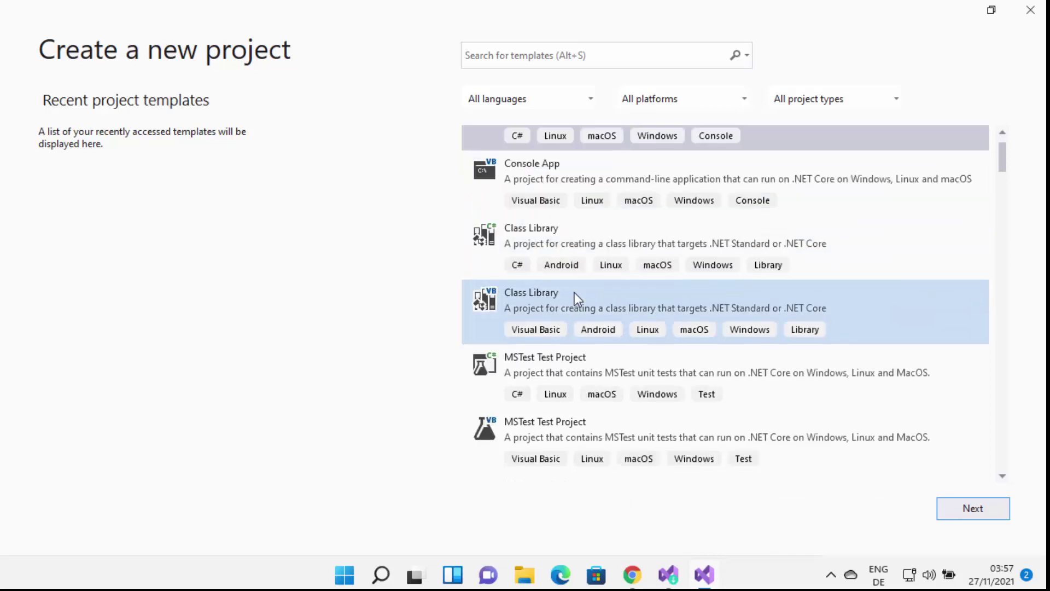
pyautogui.scroll(-1, 574, 292)
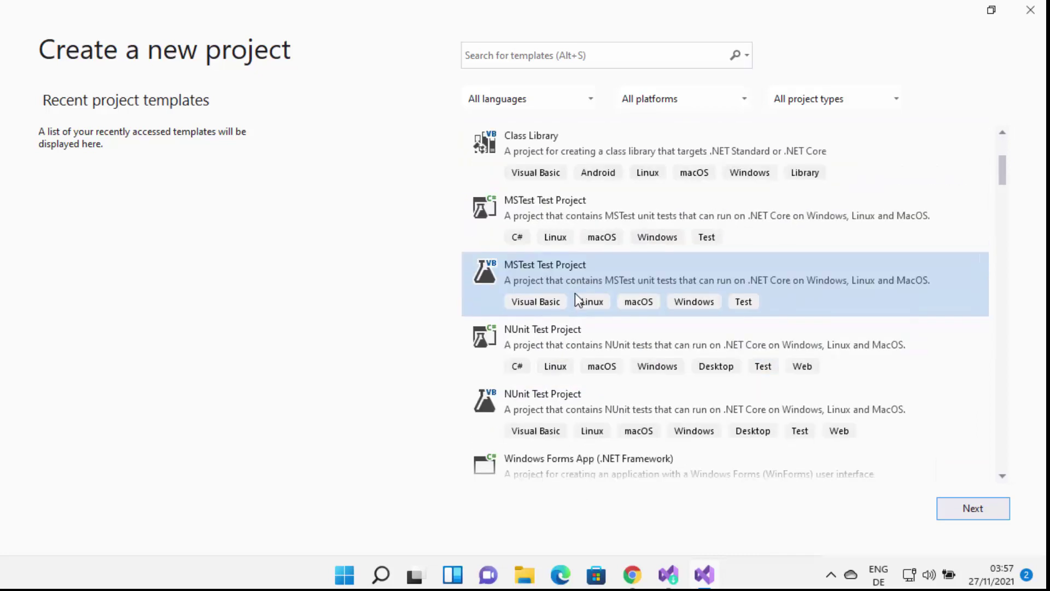
pyautogui.scroll(-1, 589, 316)
pyautogui.scroll(5, 588, 316)
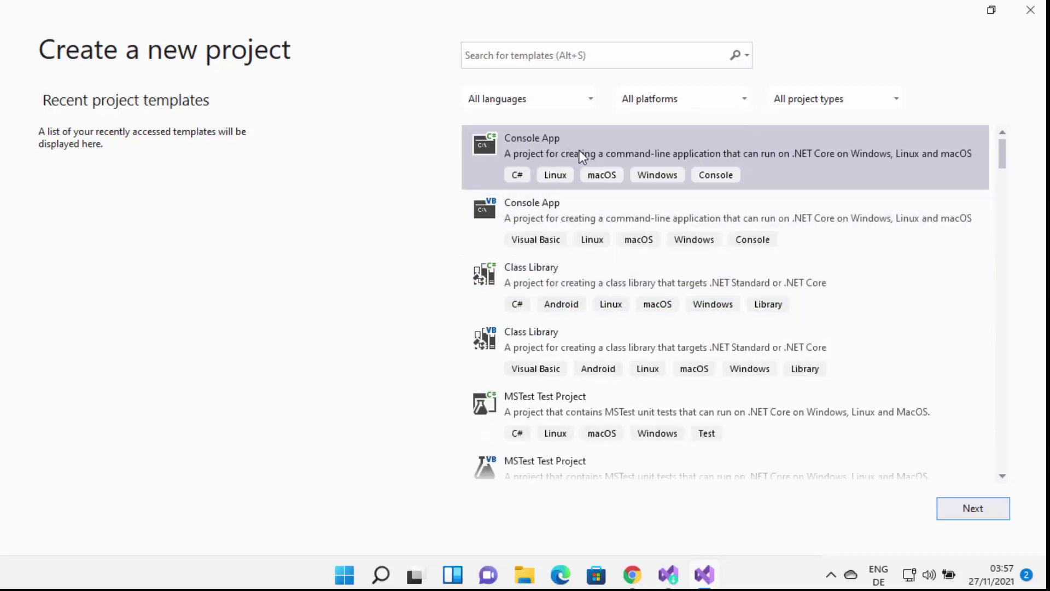
pyautogui.click(537, 144)
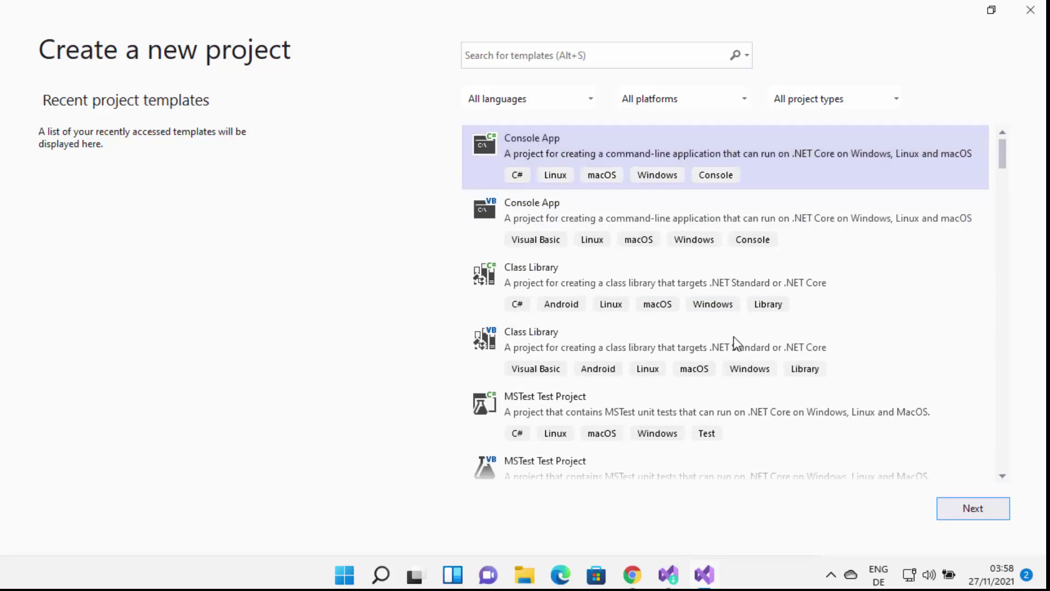
pyautogui.click(961, 501)
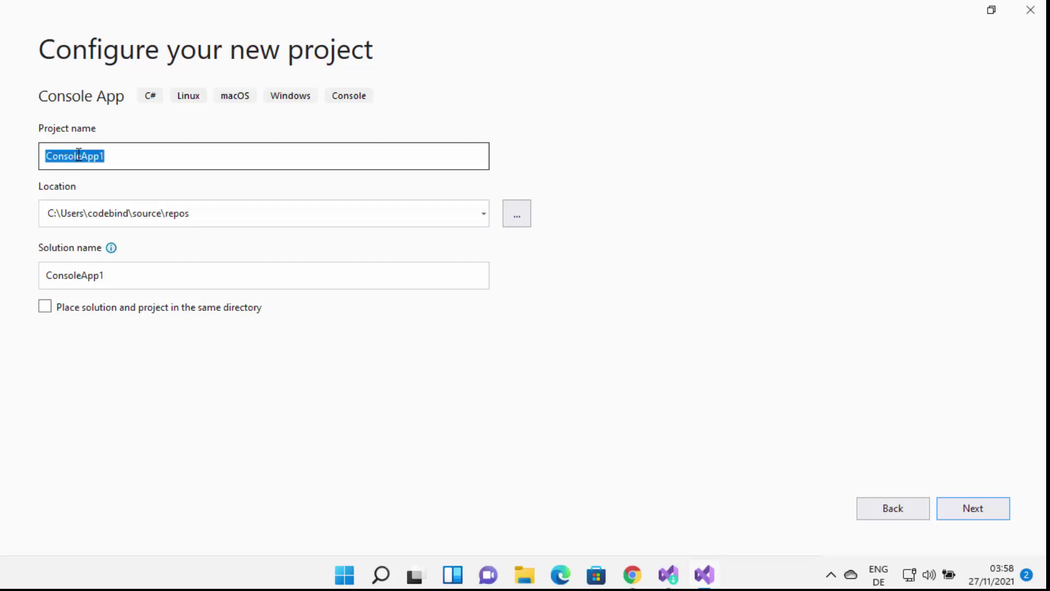
# Step: Name the project HelloWorld, keep .NET 6.0 (Long-term support) as the framework, and create it
pyautogui.write('H')
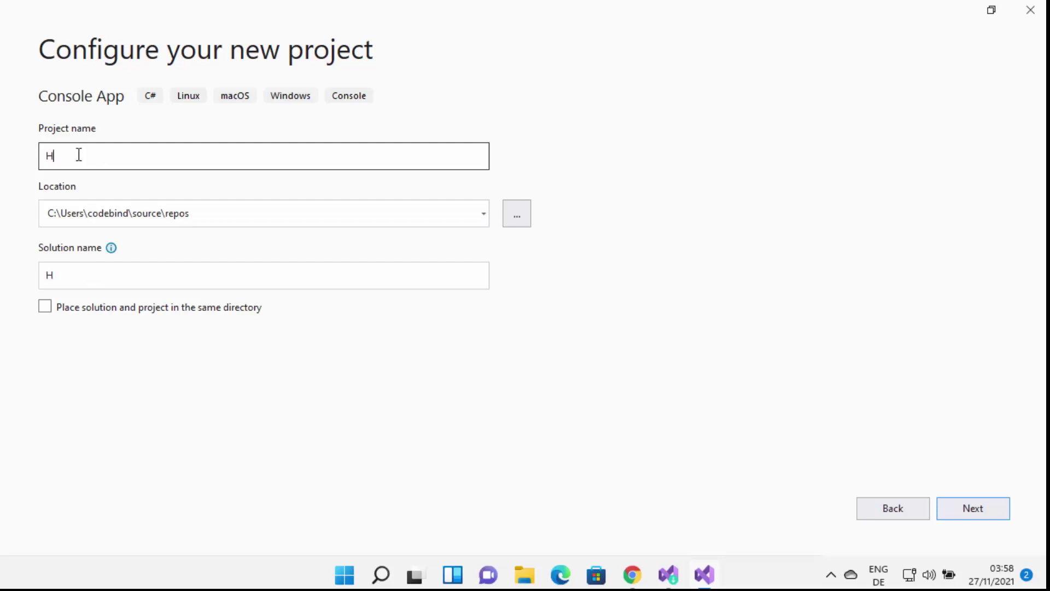
pyautogui.write('ello World')
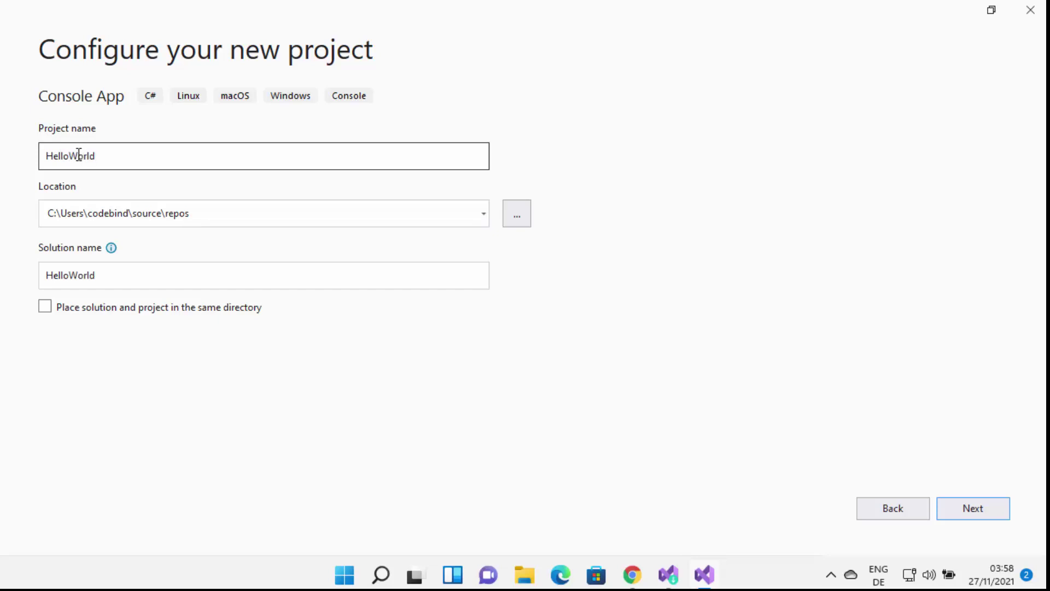
pyautogui.click(944, 516)
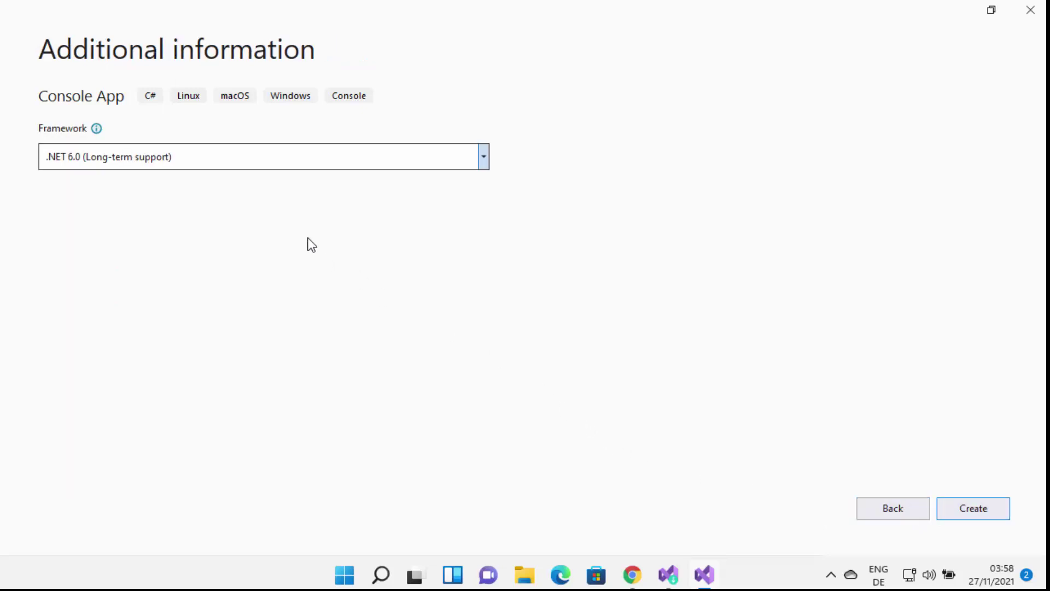
pyautogui.click(103, 159)
pyautogui.click(115, 174)
pyautogui.click(977, 513)
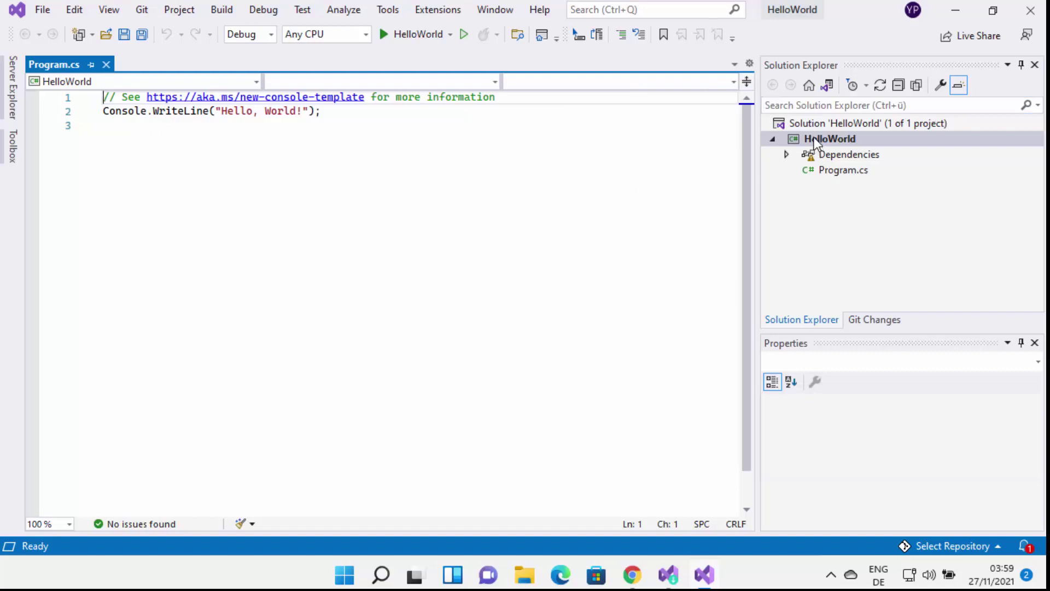
# Step: Select Program.cs and start the HelloWorld program with the green Start button
pyautogui.click(847, 171)
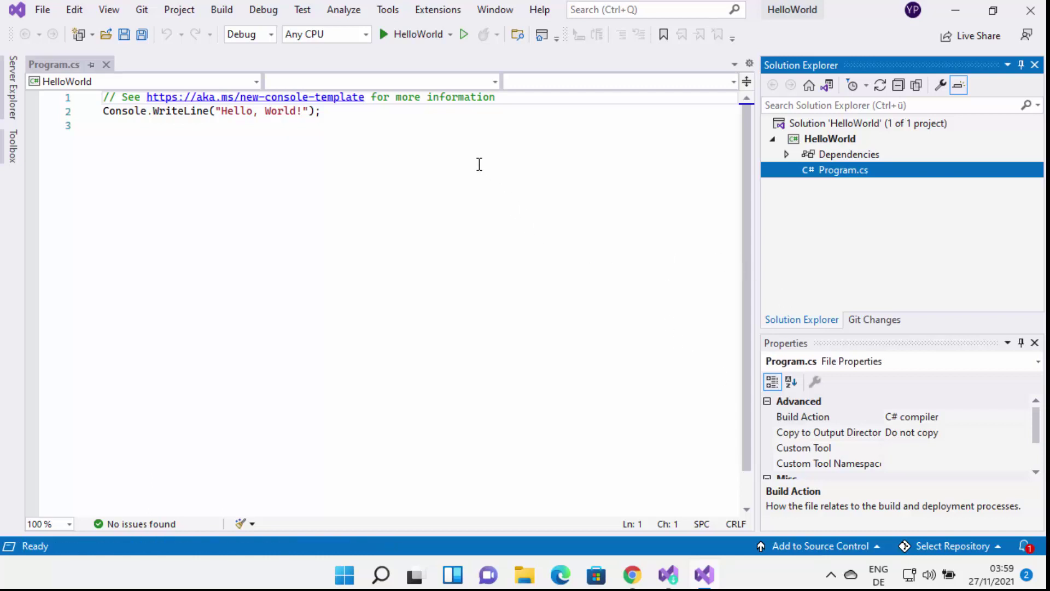
pyautogui.click(385, 34)
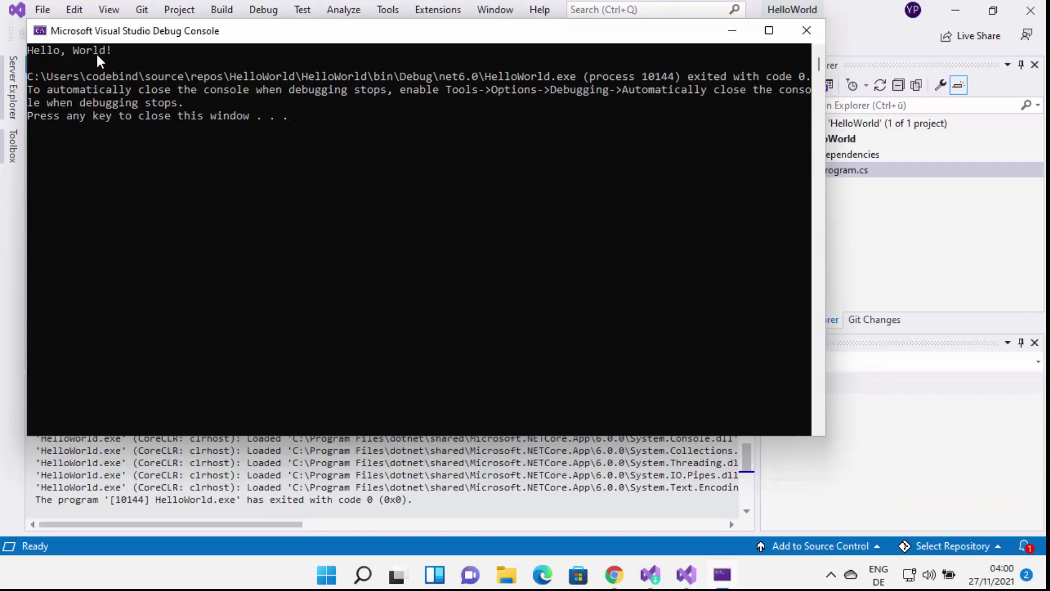
# Step: Move the Debug Console aside to check the 'Hello, World!' output, then close it with Enter
pyautogui.moveTo(105, 34); pyautogui.dragTo(222, 162)
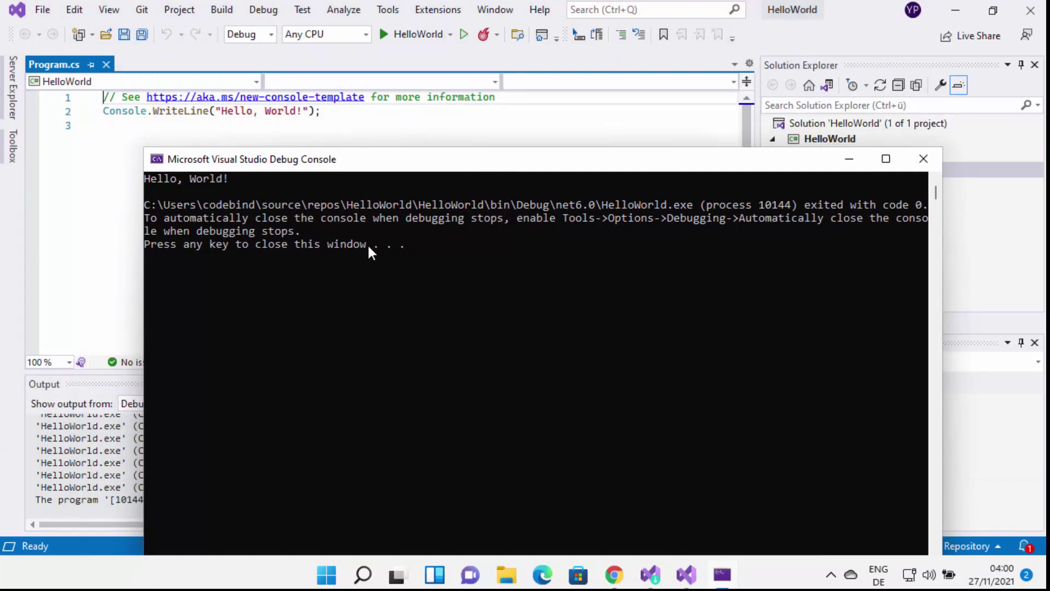
pyautogui.press('Return')
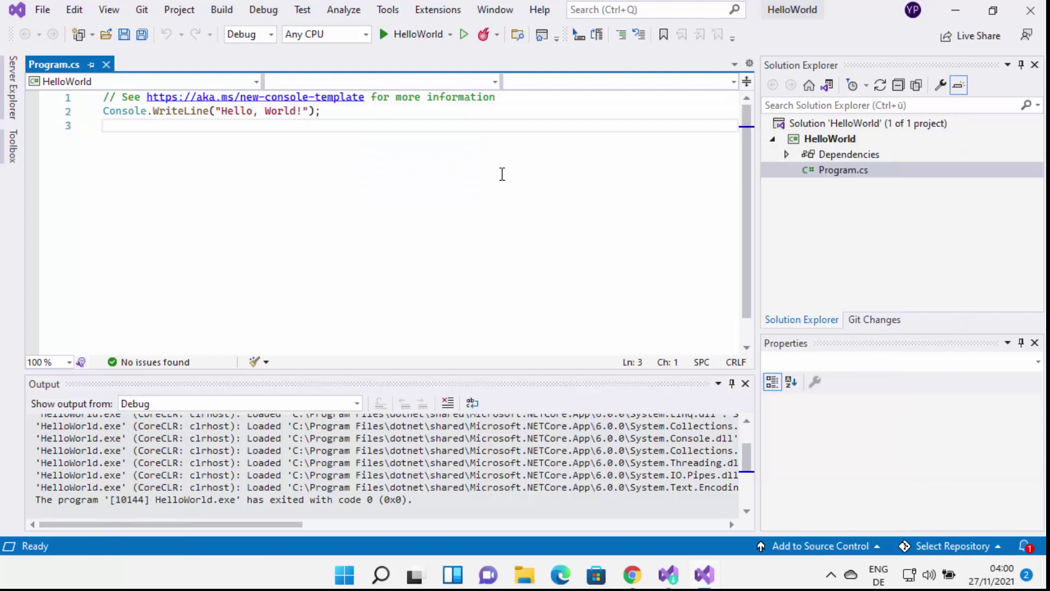